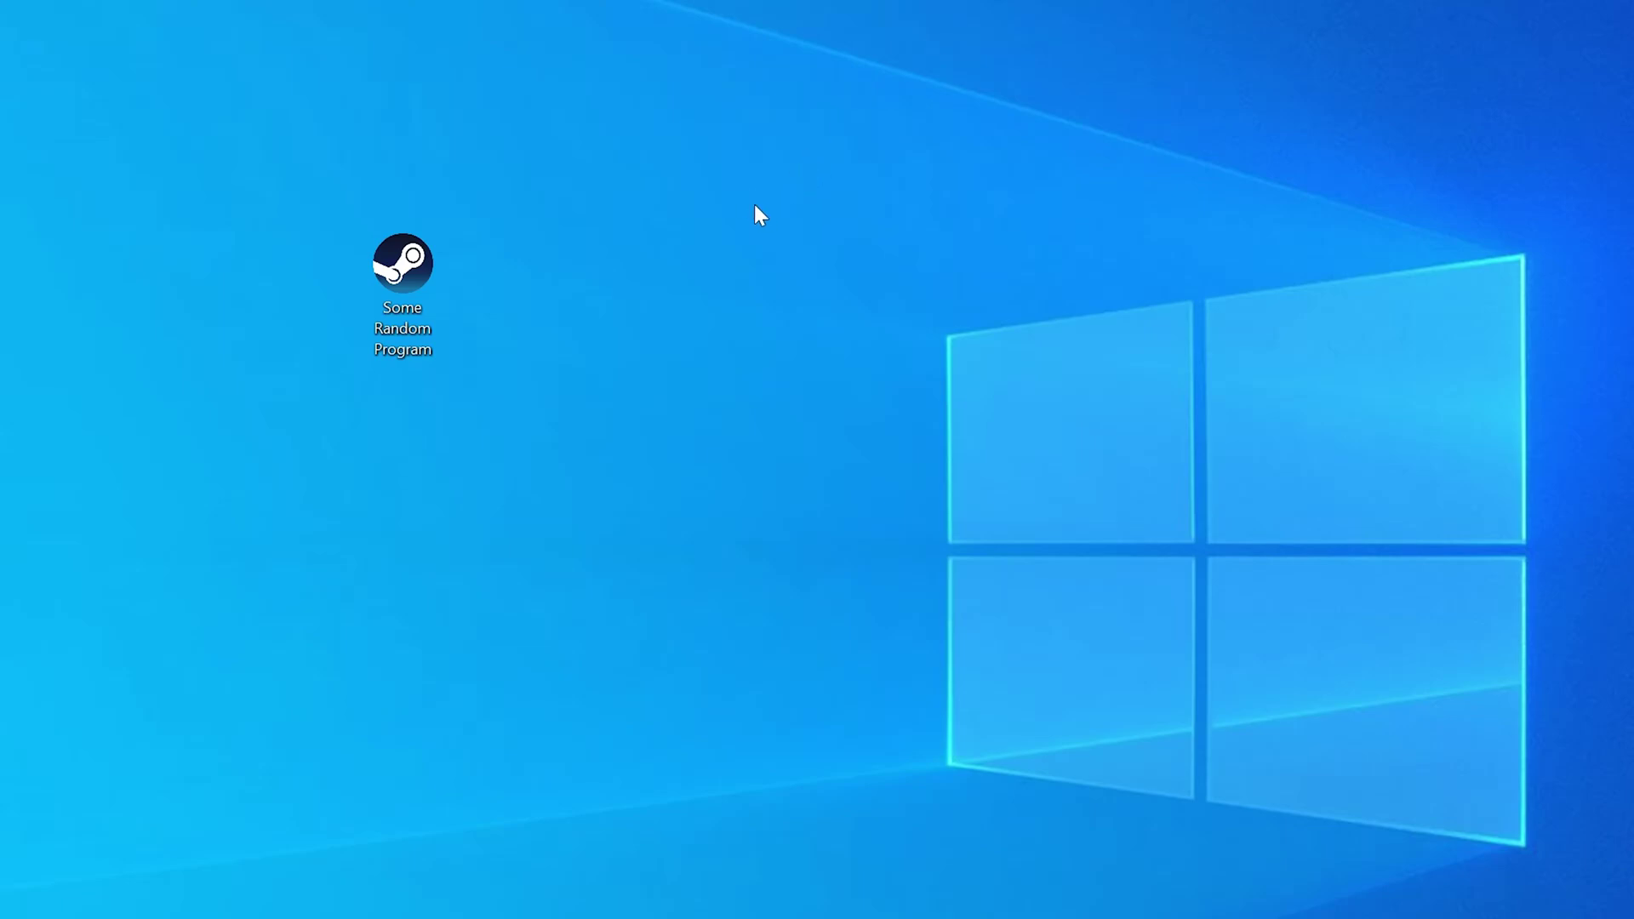
Step: Run Some Random Program to reproduce the missing mss32.dll error, then bring up the Win+X menu
{"action": "double_click", "coordinate": [428, 273]}
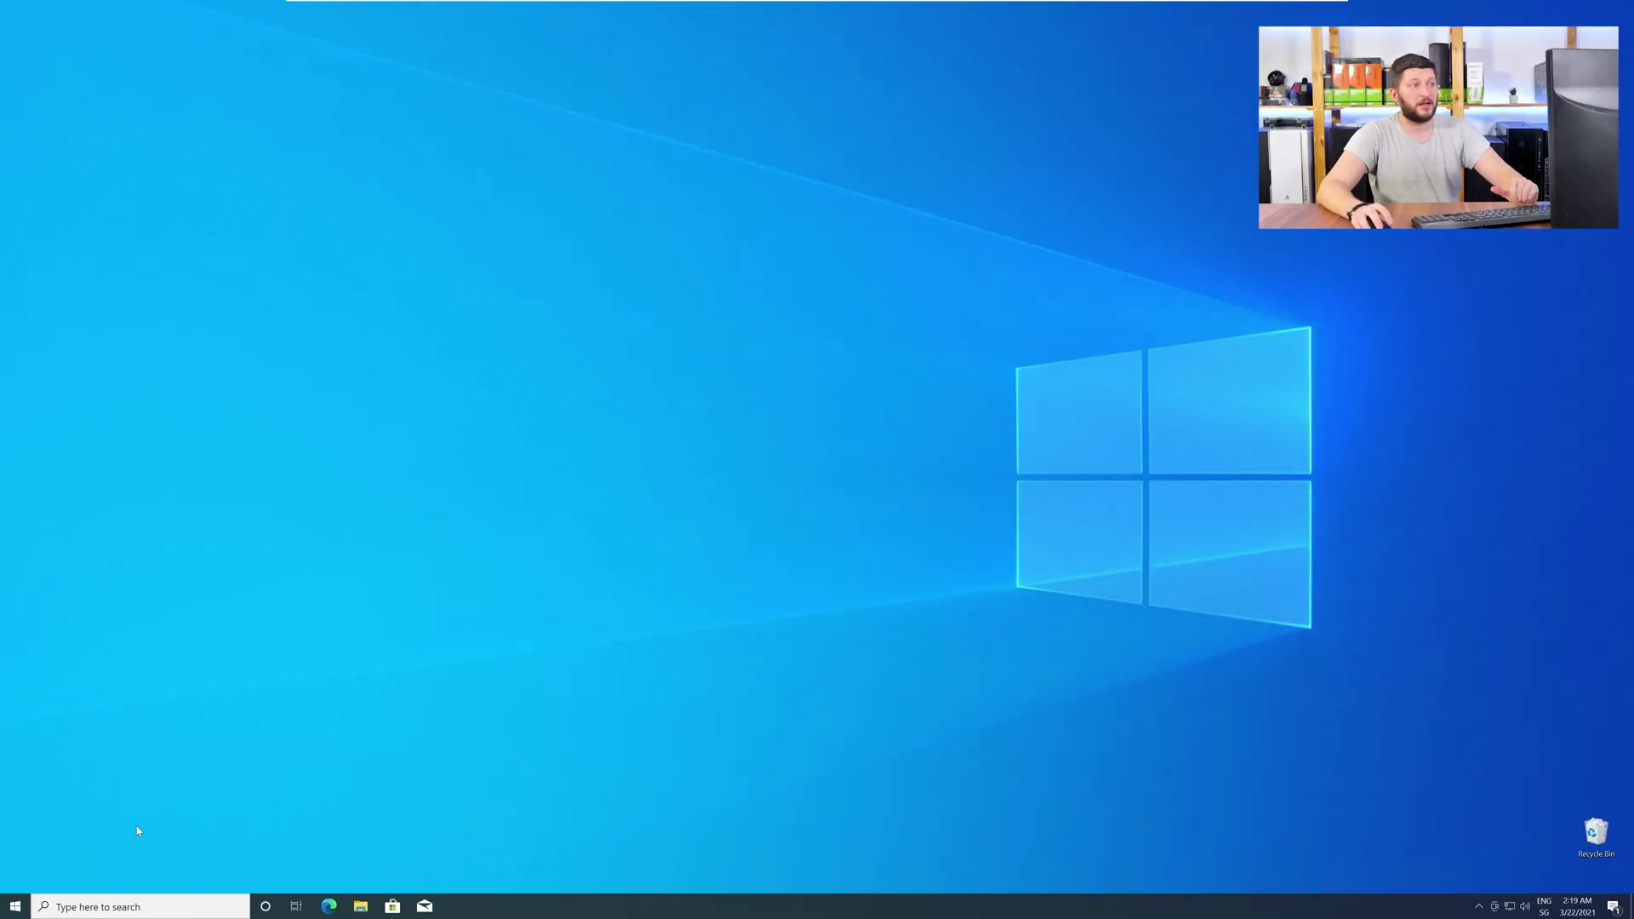
{"action": "right_click", "coordinate": [8, 911]}
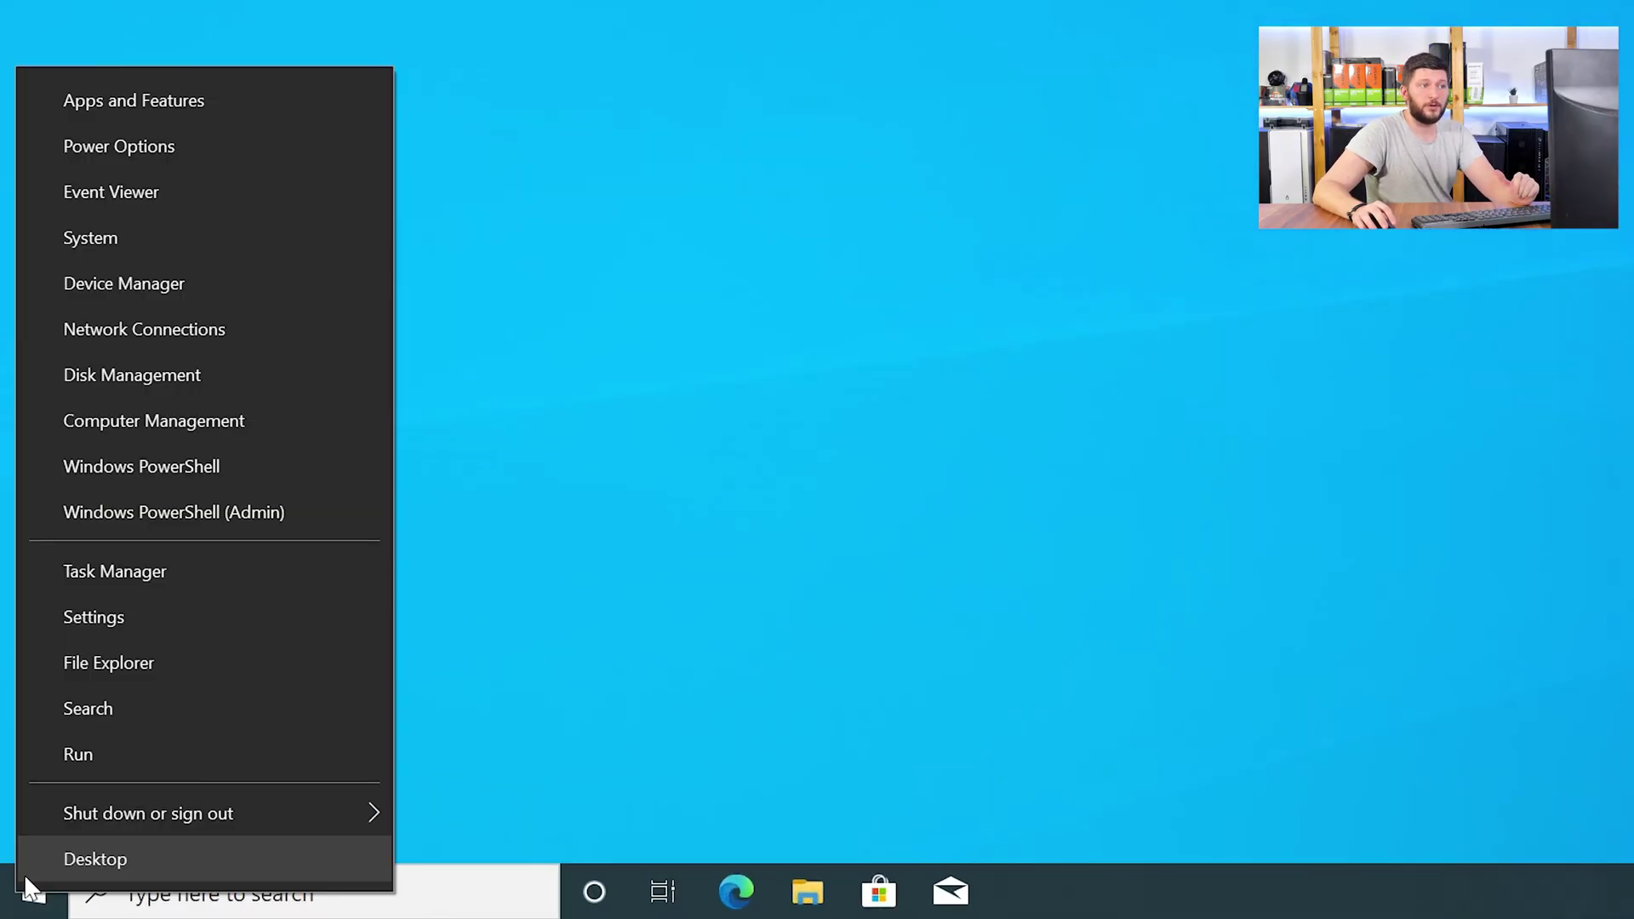
Step: Check the System About page to confirm a 64-bit operating system
{"action": "left_click", "coordinate": [195, 239]}
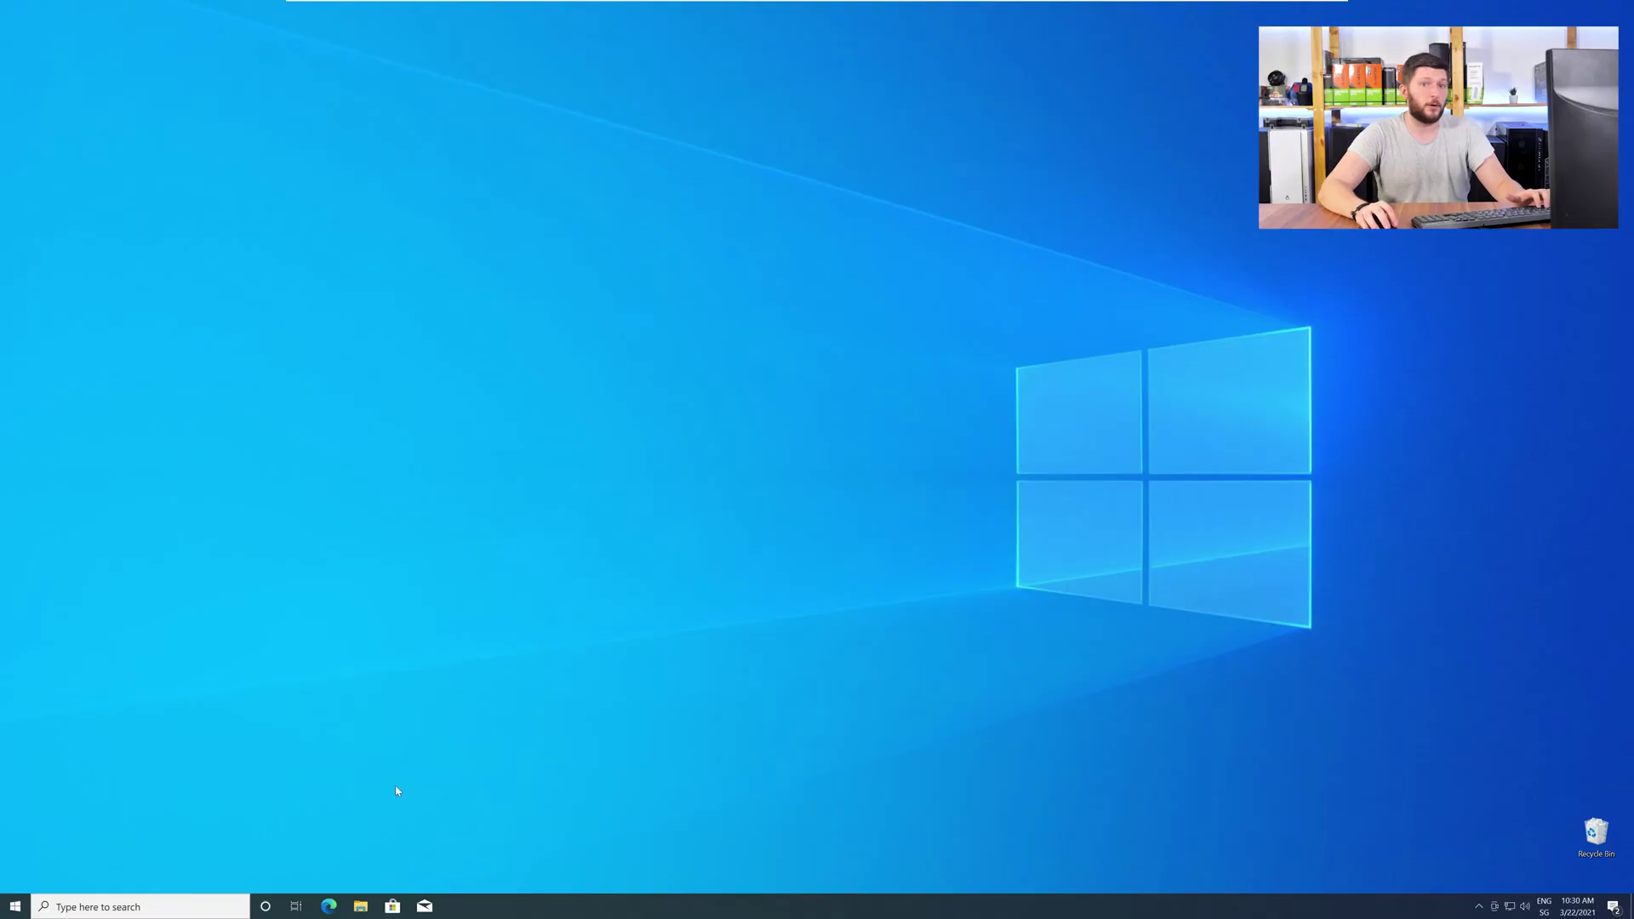
Step: Download the mss32.dll (32-Bit) zip from the sts-tutorial page in Edge and open it
{"action": "left_click", "coordinate": [338, 905]}
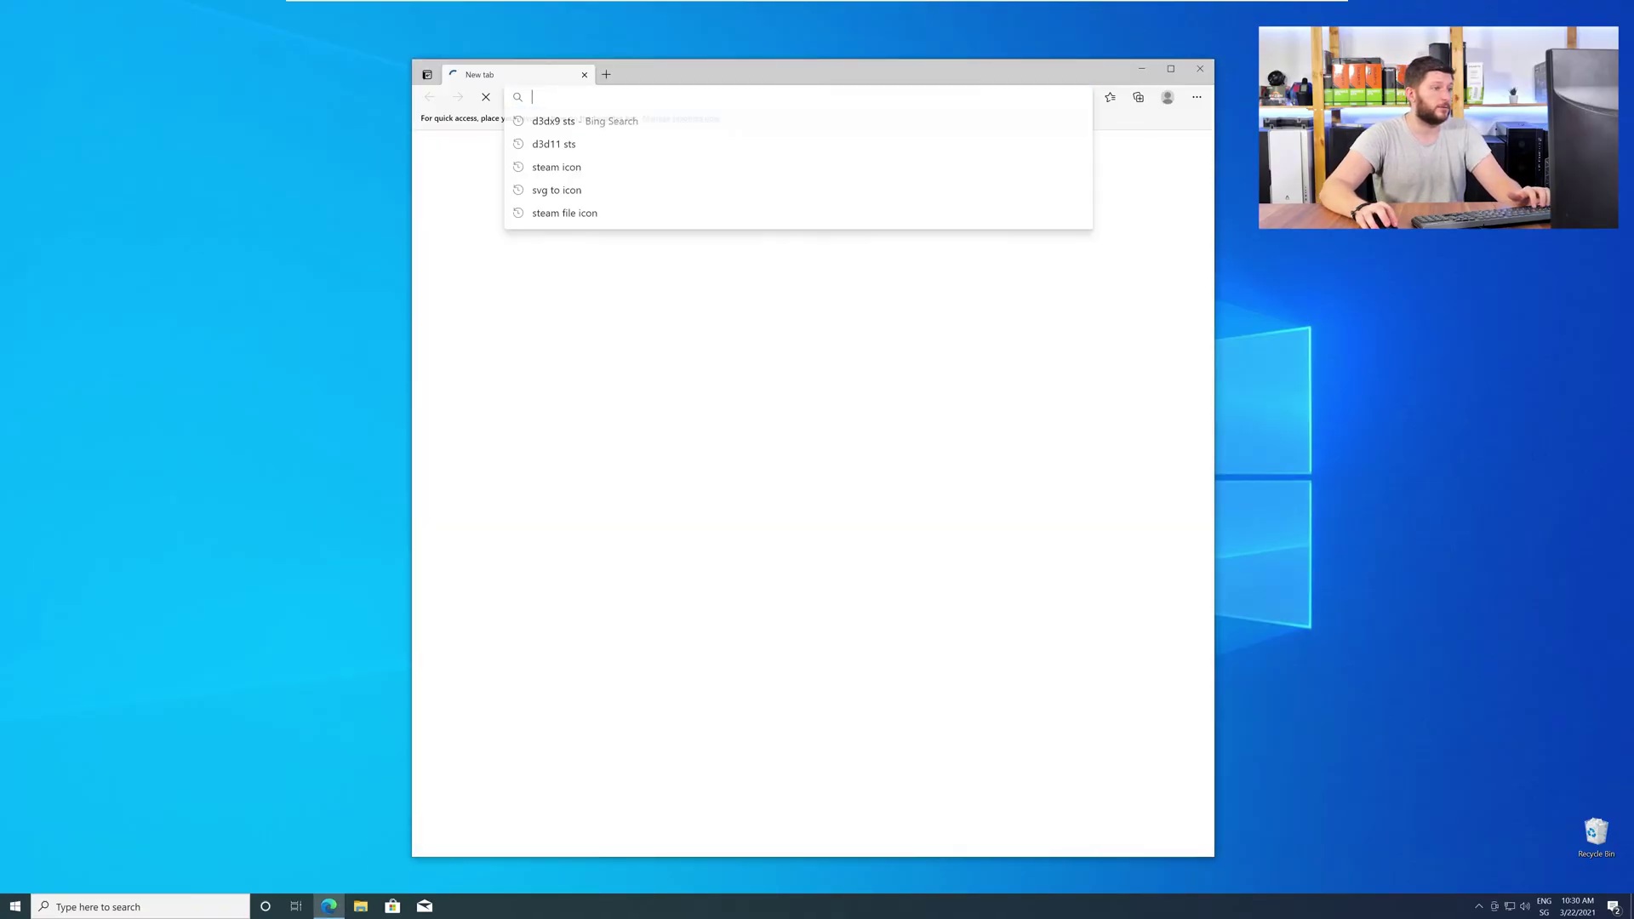
{"action": "type", "text": "https://www.sts-tutorial.com/download/mss32"}
{"action": "key", "text": "Return"}
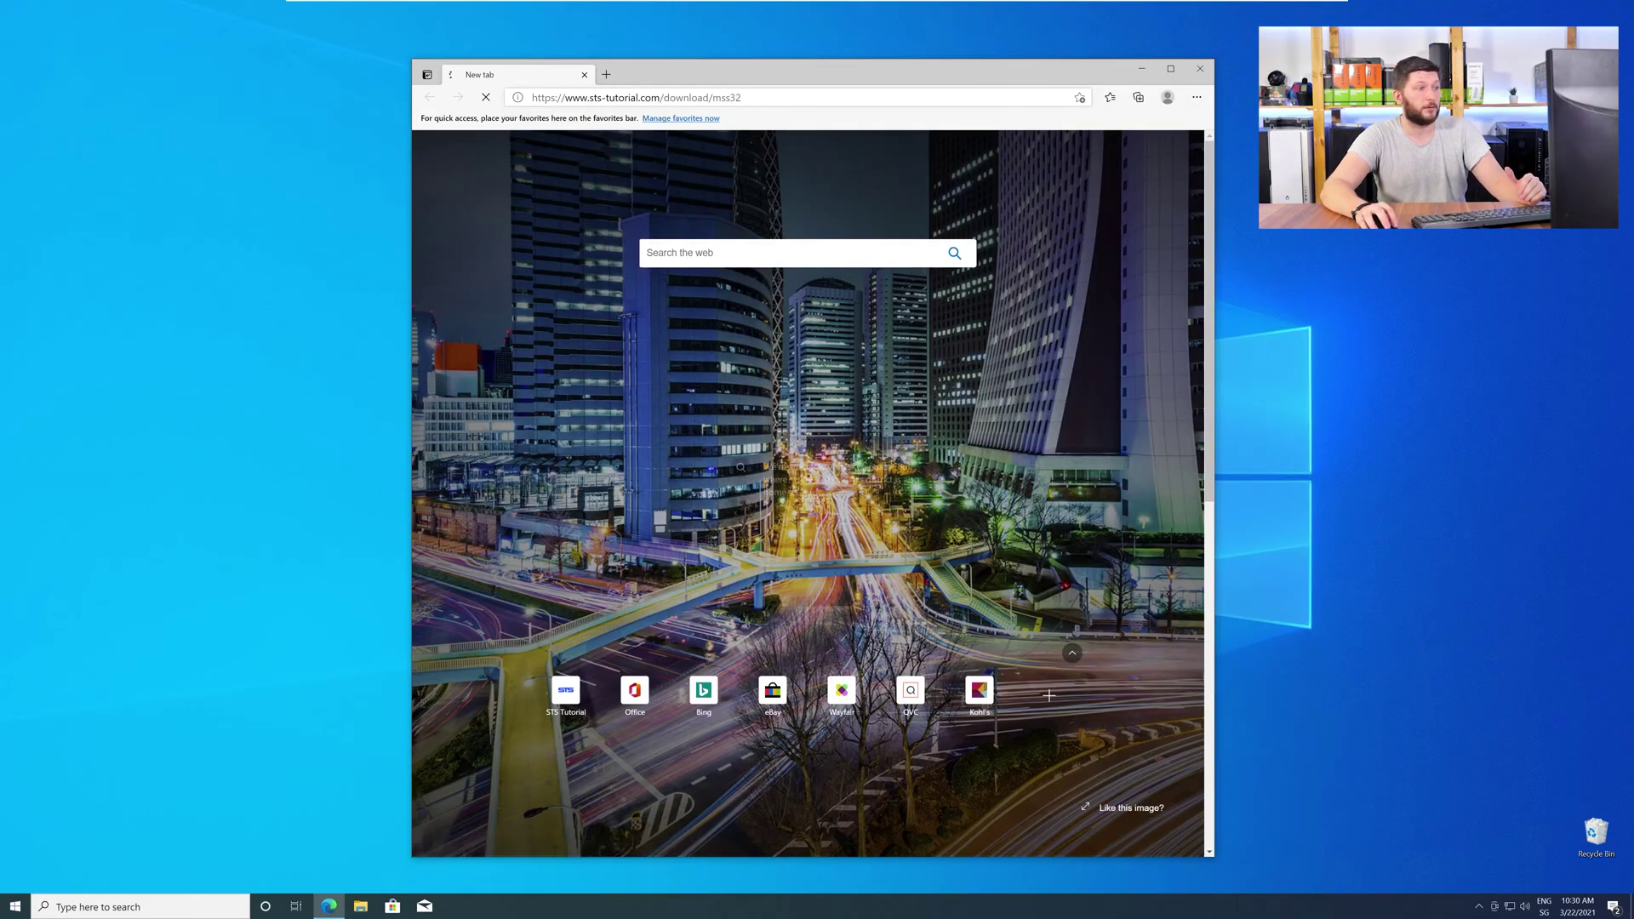
{"action": "scroll", "coordinate": [774, 213], "scroll_direction": "down", "scroll_amount": 7}
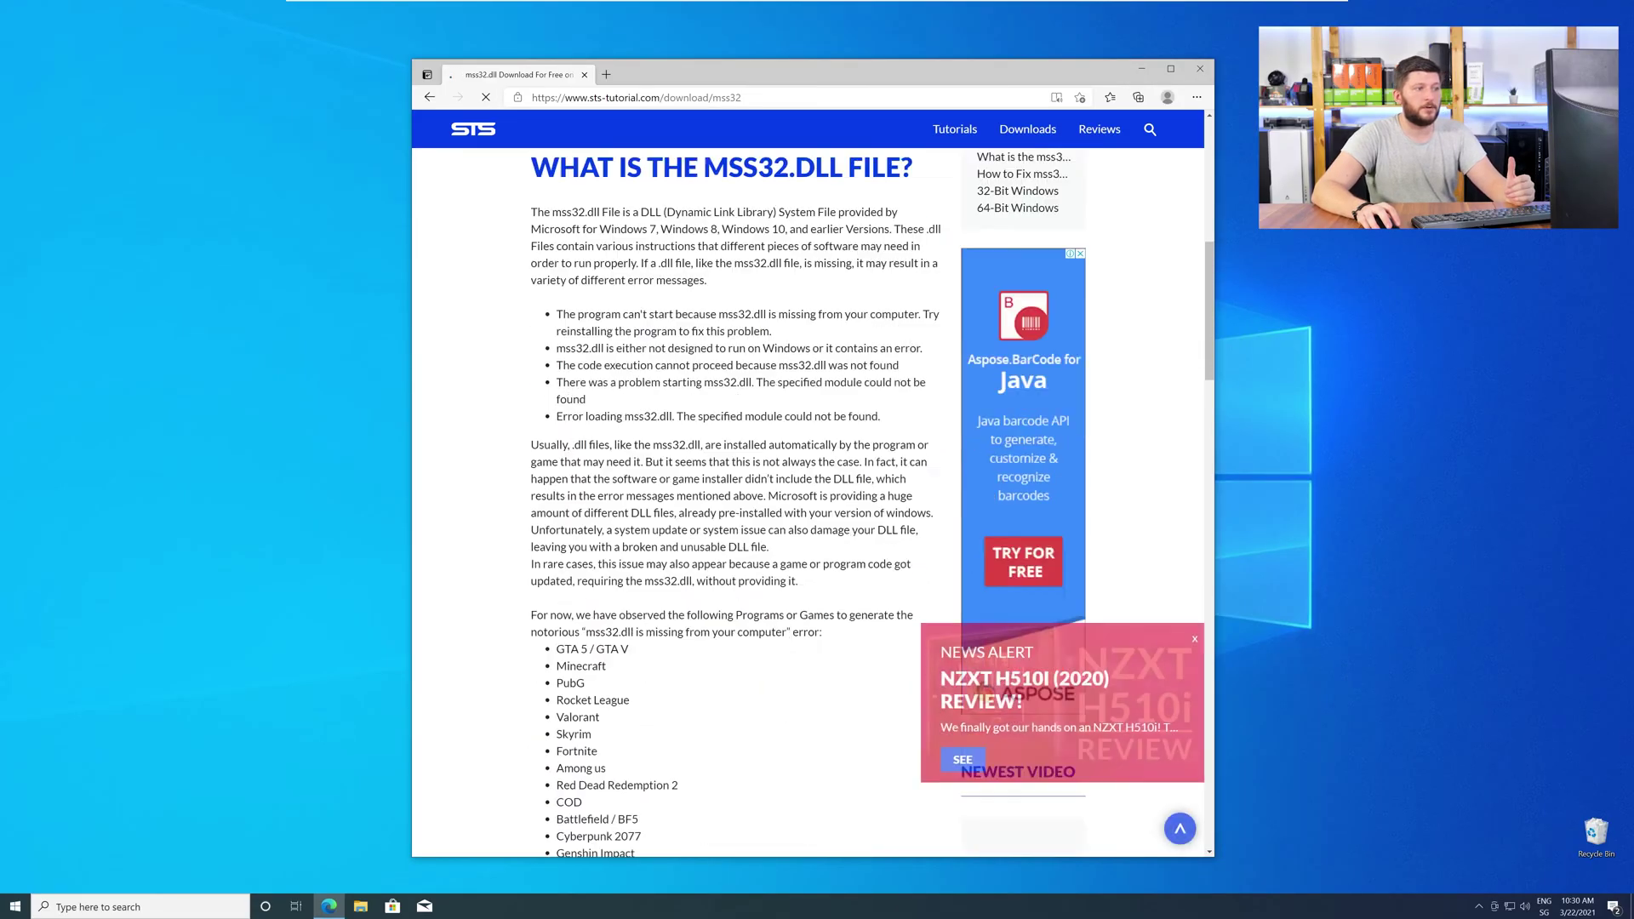
{"action": "scroll", "coordinate": [867, 356], "scroll_direction": "down", "scroll_amount": 15}
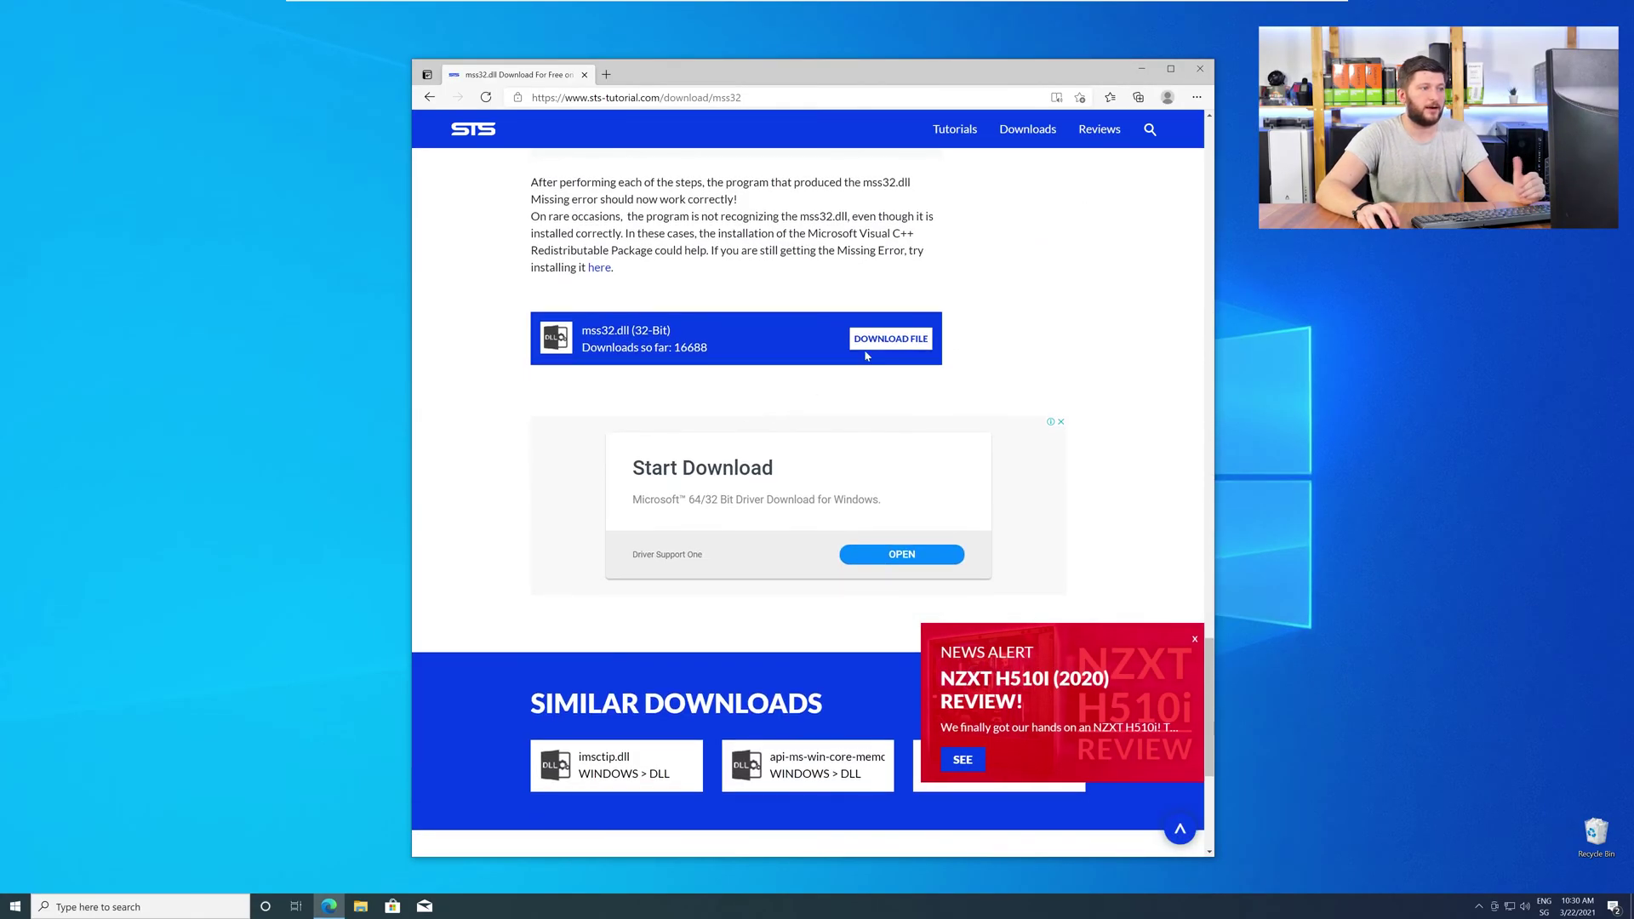
{"action": "left_click", "coordinate": [880, 340]}
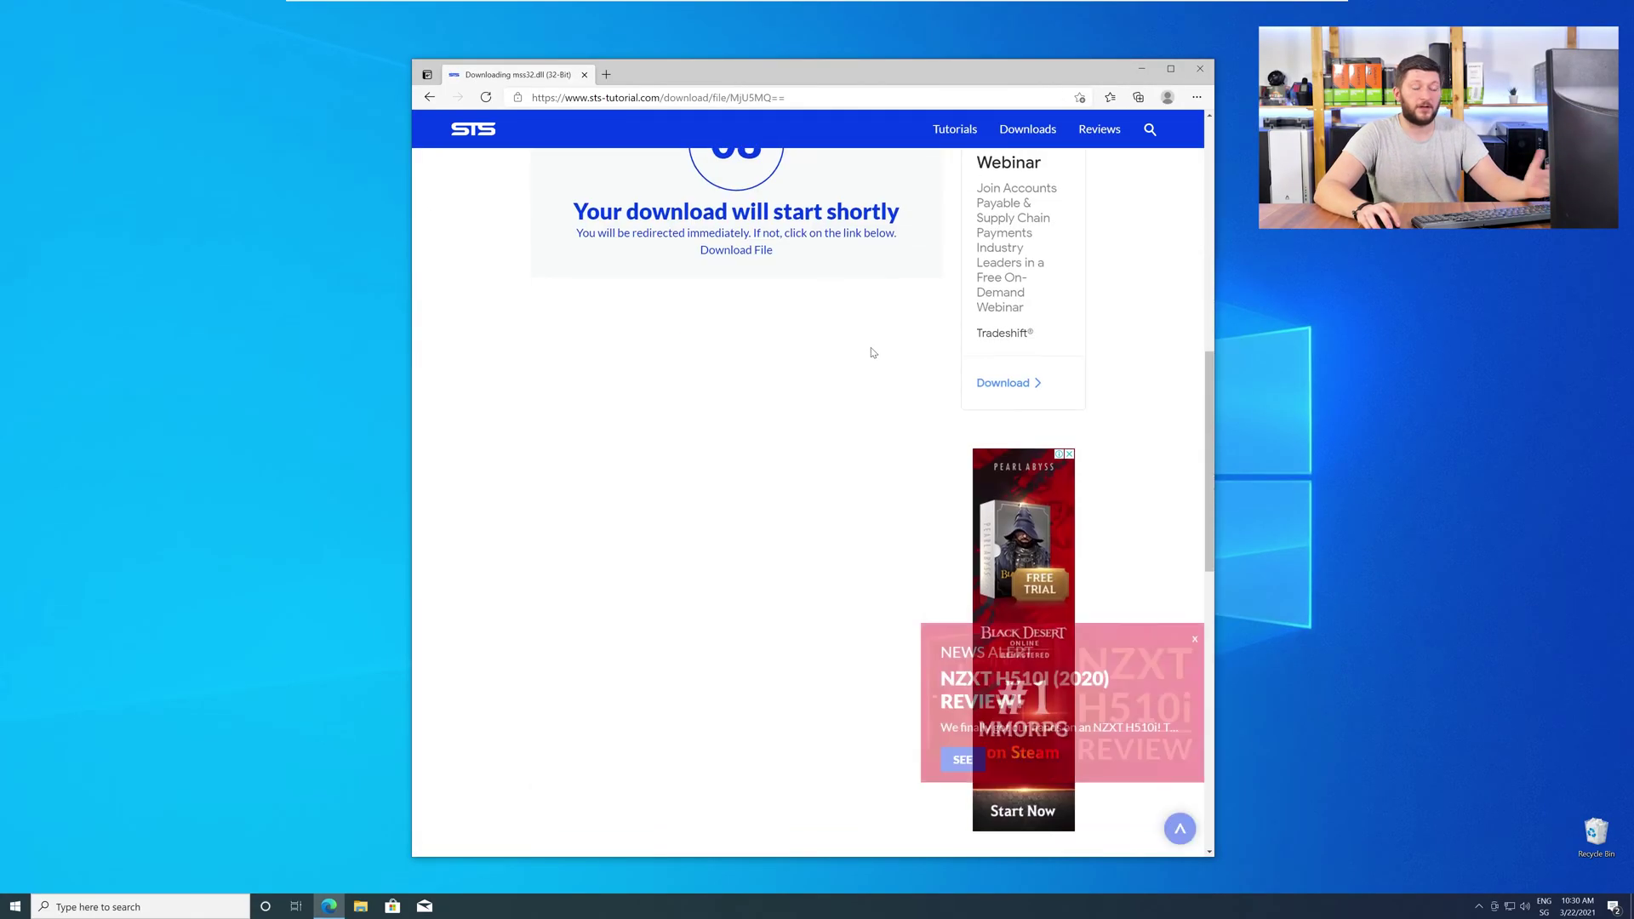
{"action": "left_click", "coordinate": [747, 257]}
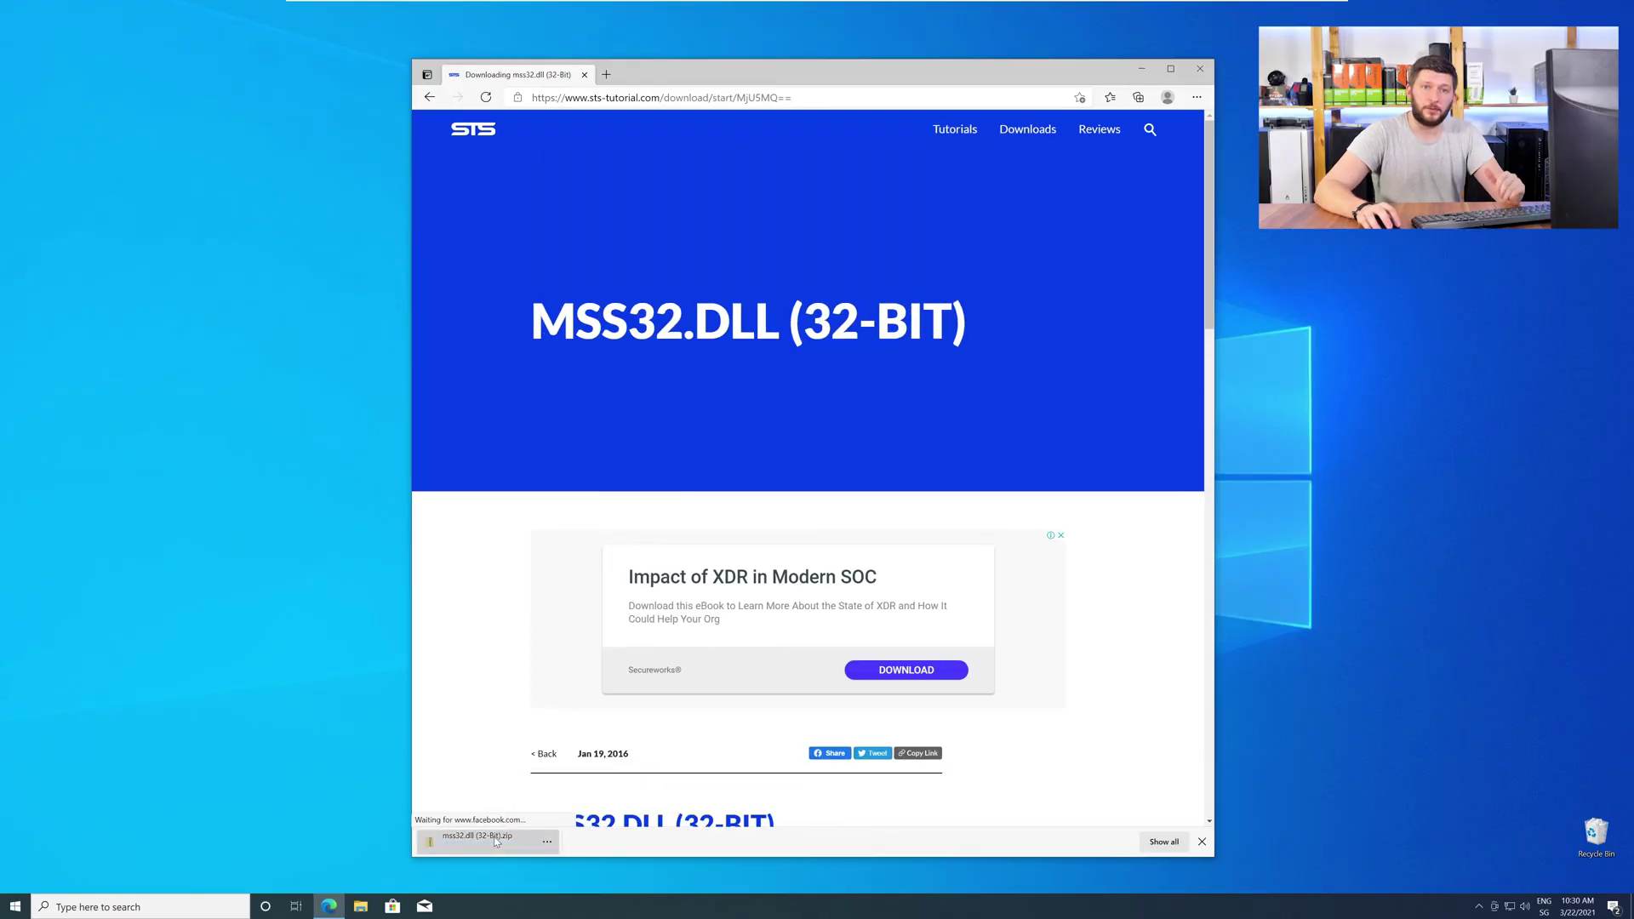
Step: Show the zip's mss32.dll (32-Bit) folder beside a second Explorer window at C:\Windows
{"action": "left_click", "coordinate": [1201, 69]}
{"action": "left_click_drag", "start_coordinate": [936, 117], "coordinate": [871, 504]}
{"action": "double_click", "coordinate": [566, 598]}
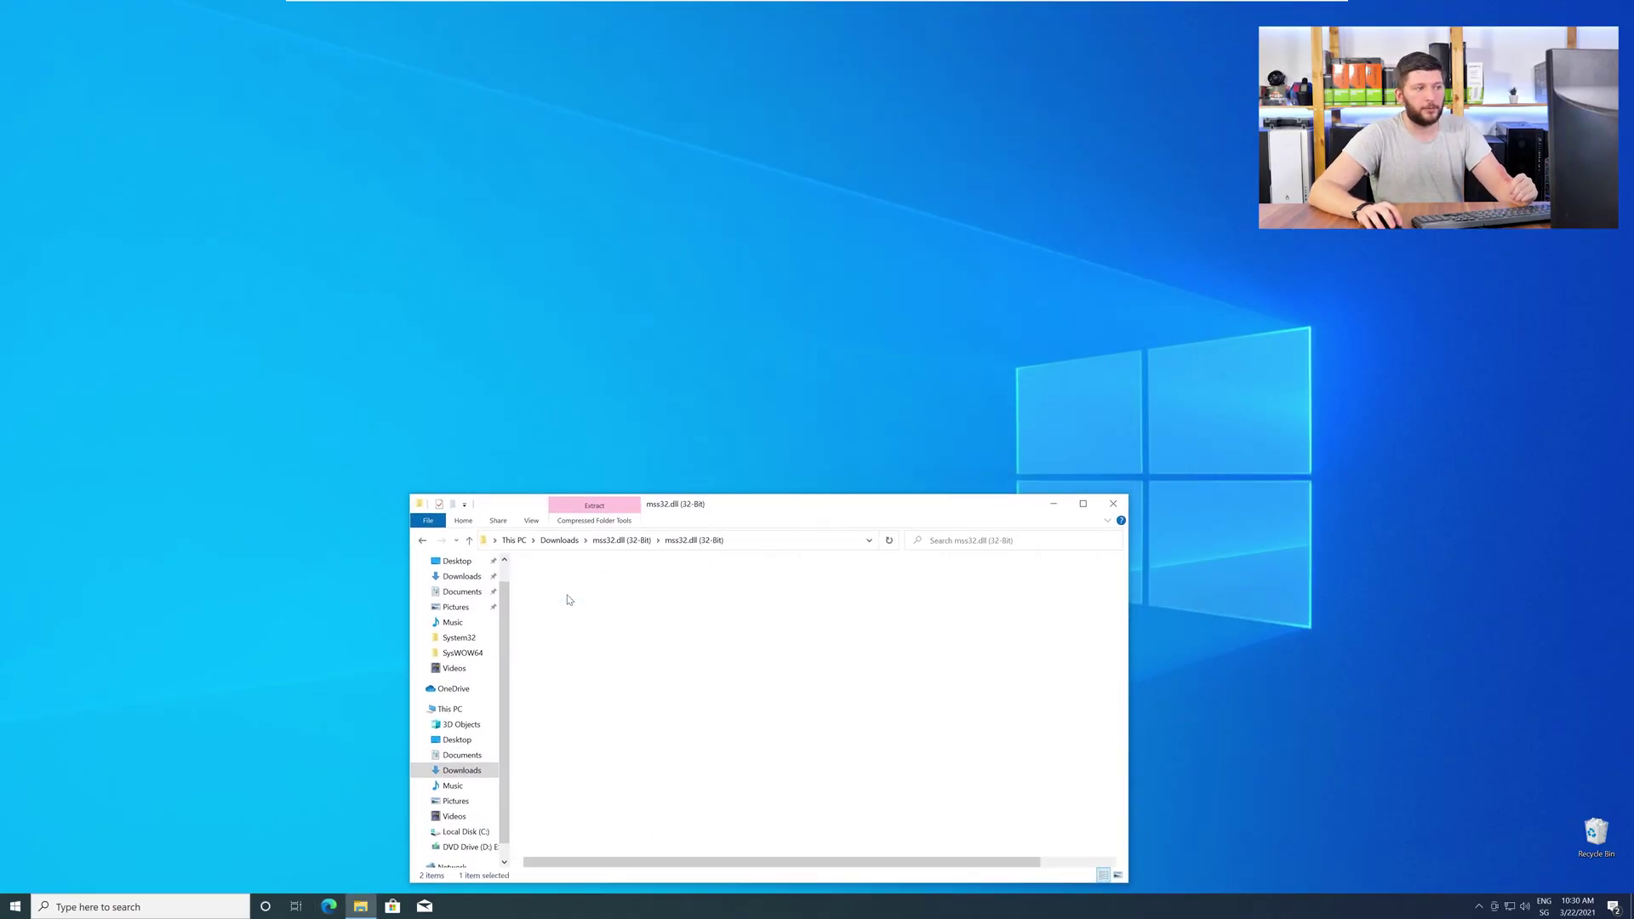
{"action": "left_click", "coordinate": [358, 907]}
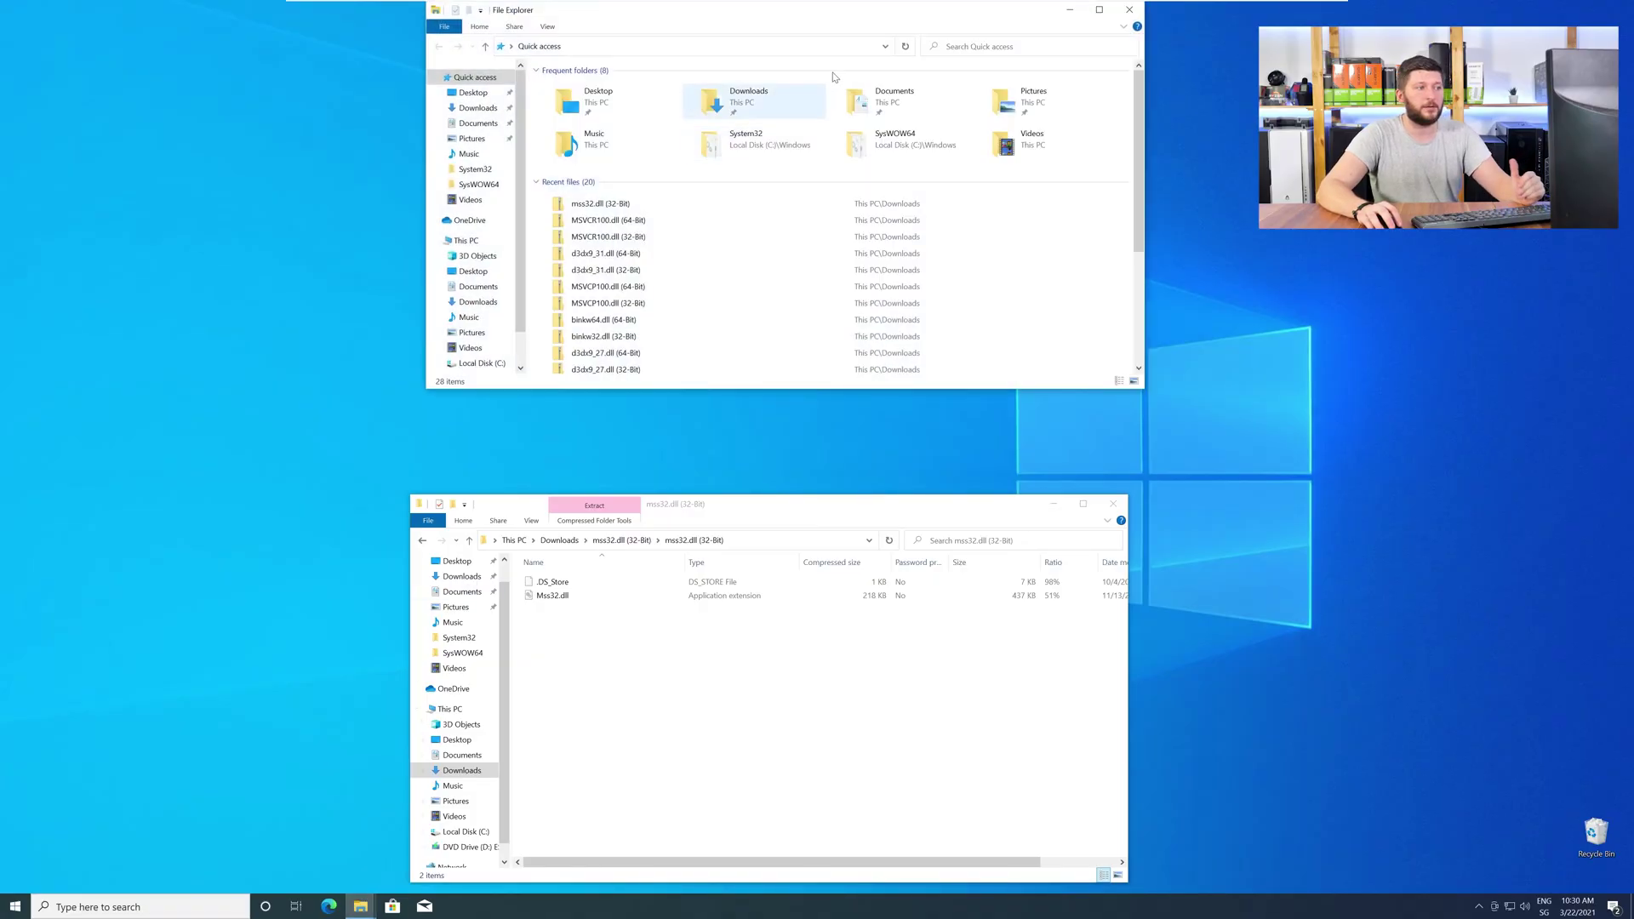
{"action": "left_click_drag", "start_coordinate": [834, 27], "coordinate": [847, 121]}
{"action": "left_click", "coordinate": [478, 334]}
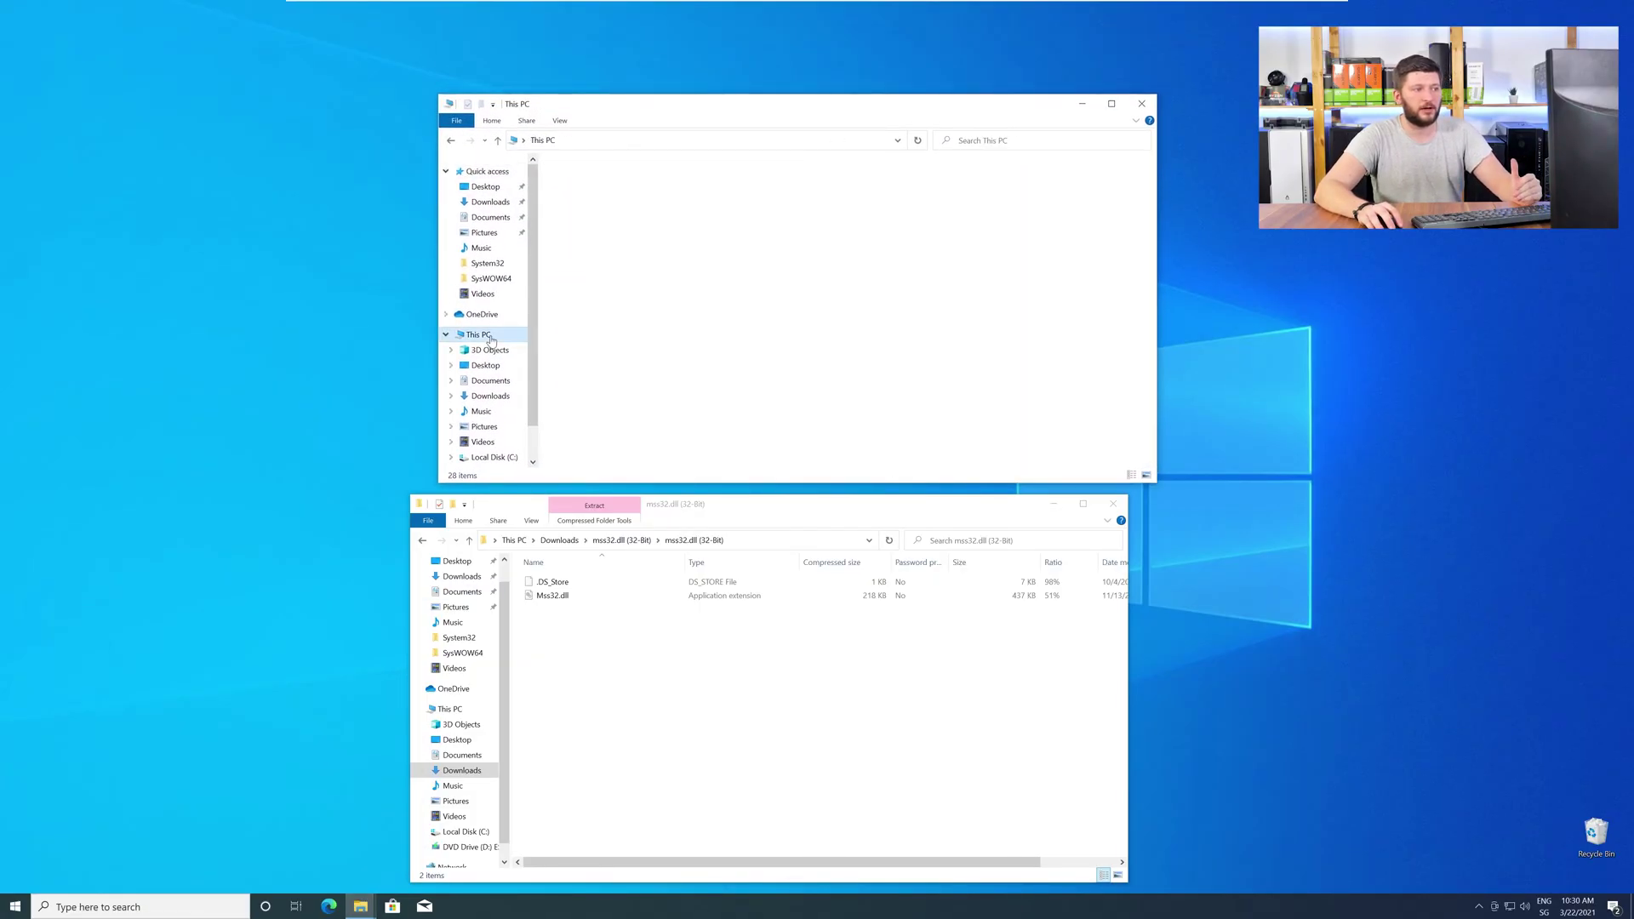
{"action": "double_click", "coordinate": [628, 322]}
{"action": "double_click", "coordinate": [589, 240]}
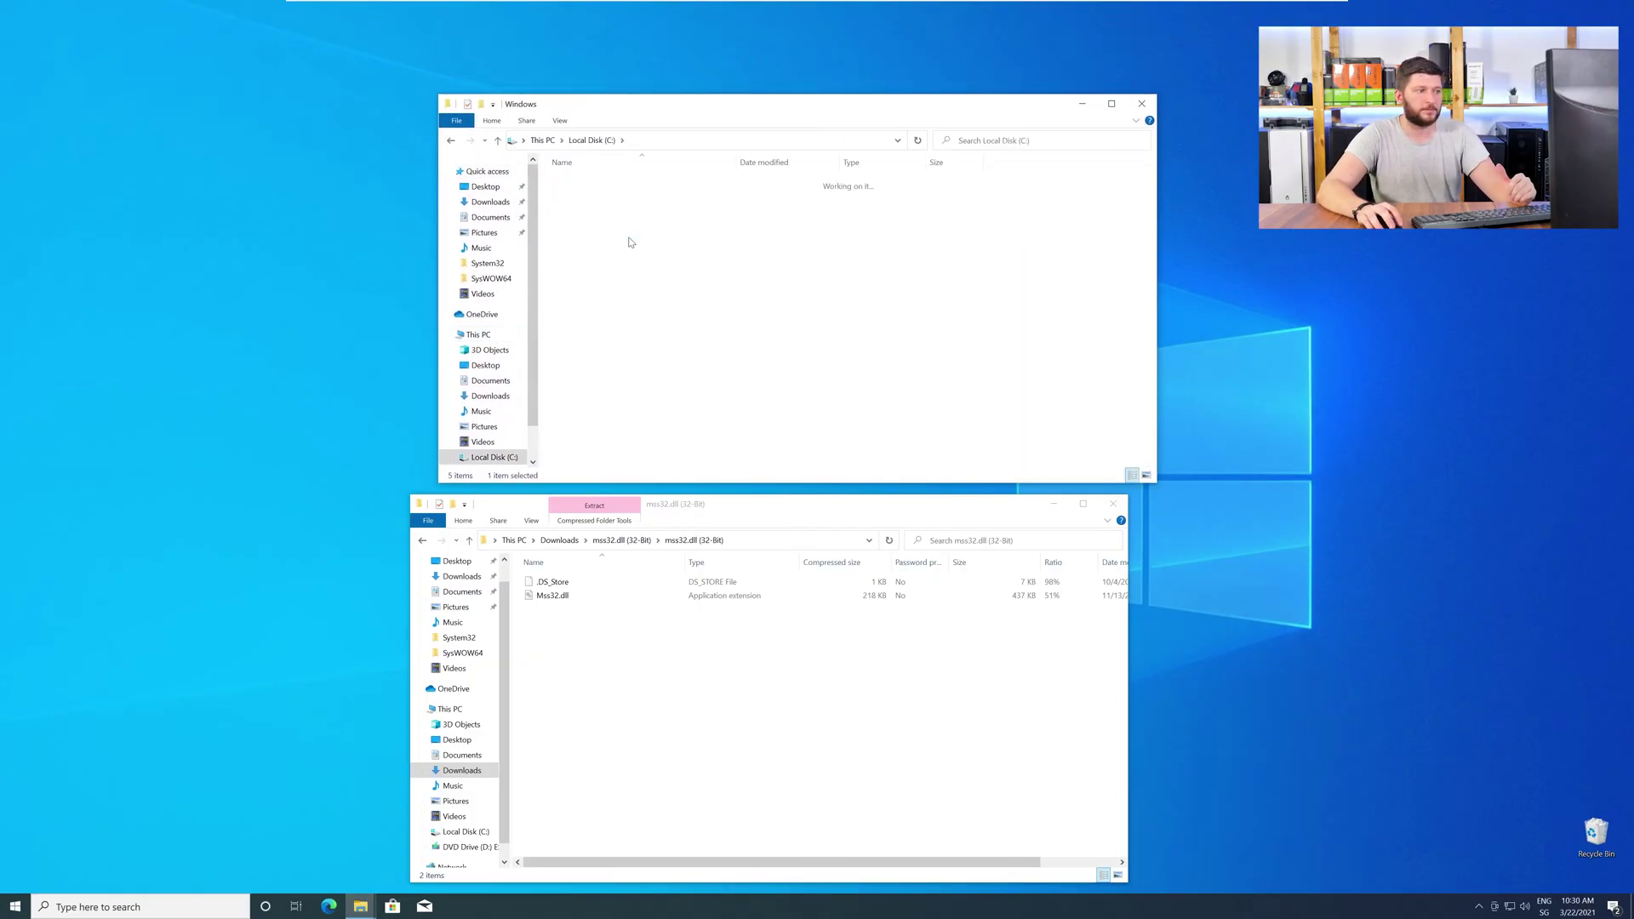
{"action": "scroll", "coordinate": [631, 299], "scroll_direction": "down", "scroll_amount": 15}
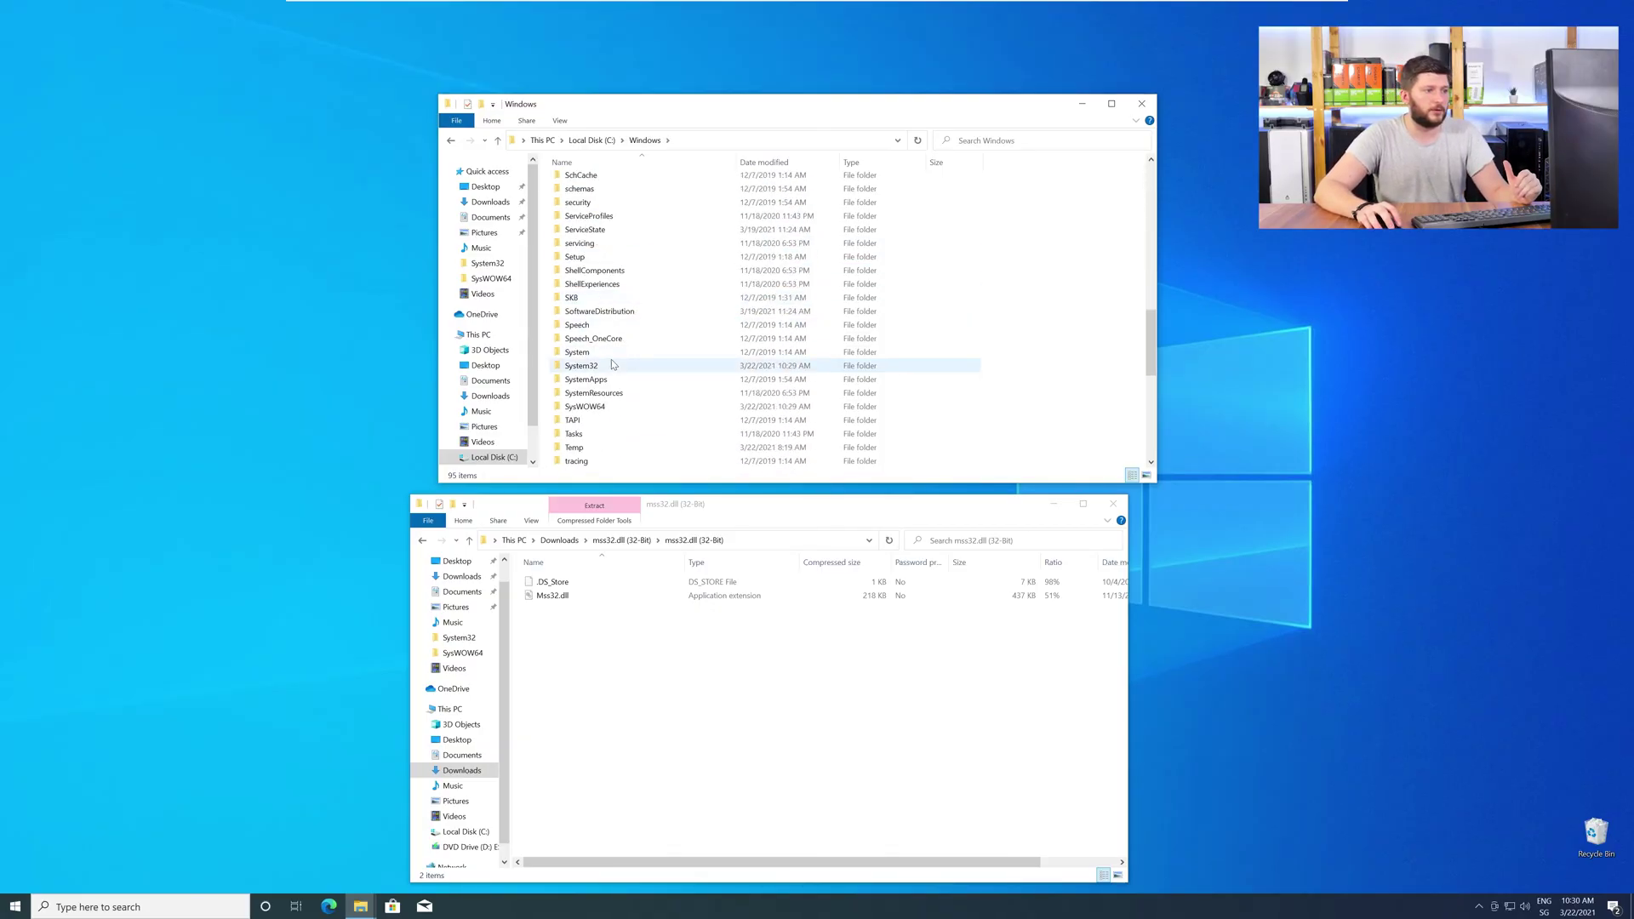
Step: Copy Mss32.dll into both System32 and SysWOW64, granting administrator permission
{"action": "left_click", "coordinate": [598, 368]}
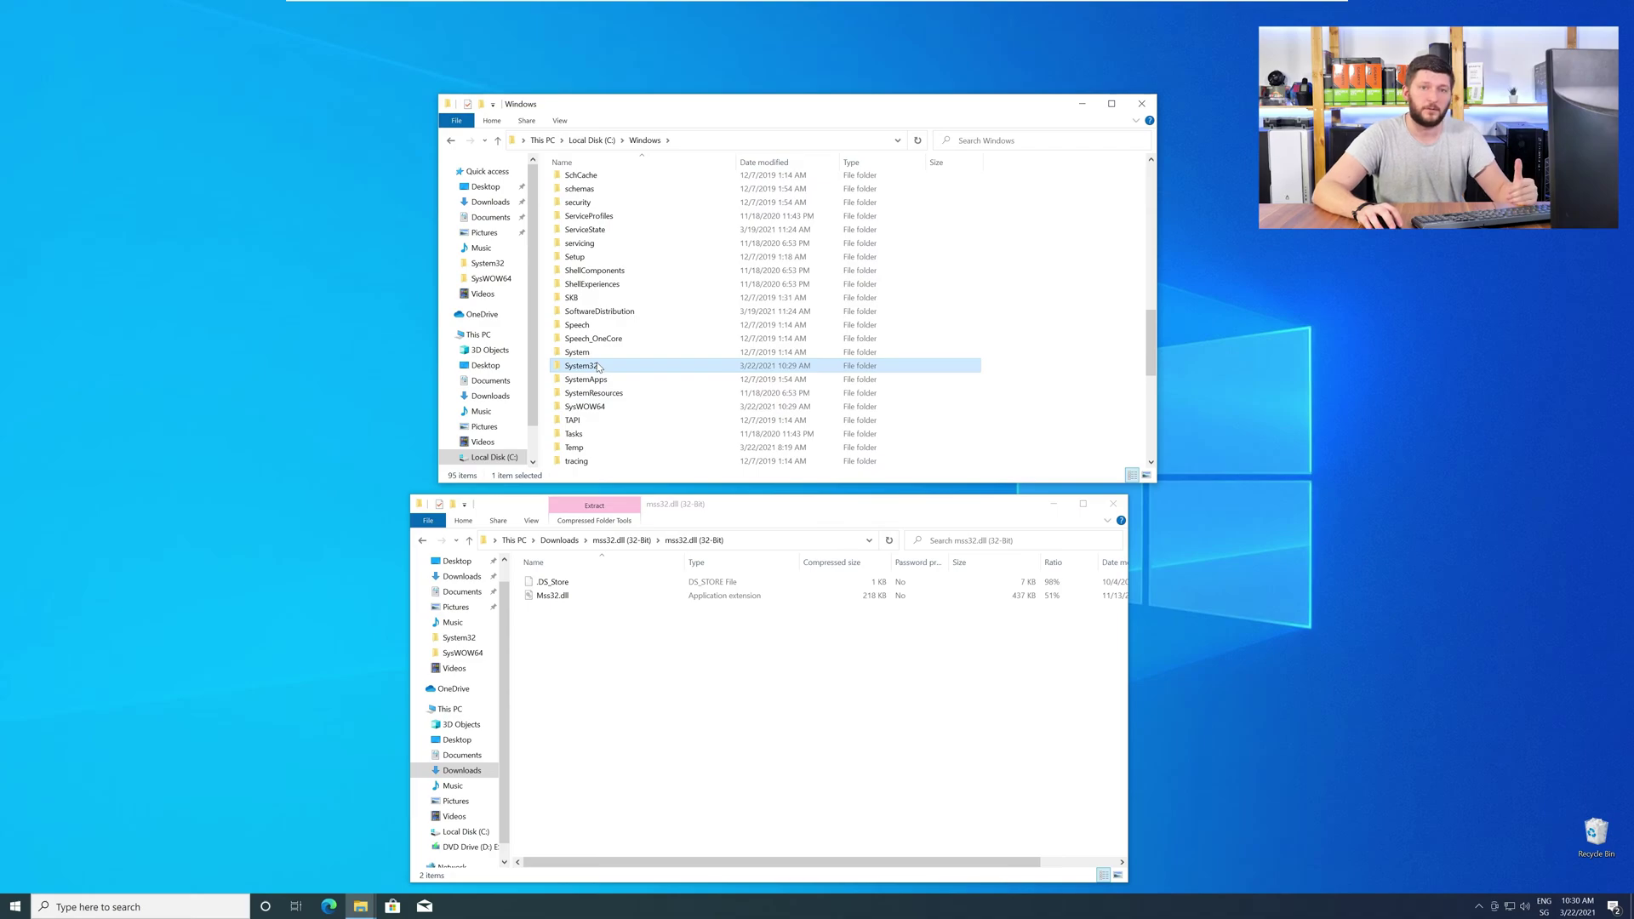
{"action": "left_click_drag", "start_coordinate": [552, 595], "coordinate": [587, 369]}
{"action": "left_click", "coordinate": [771, 413]}
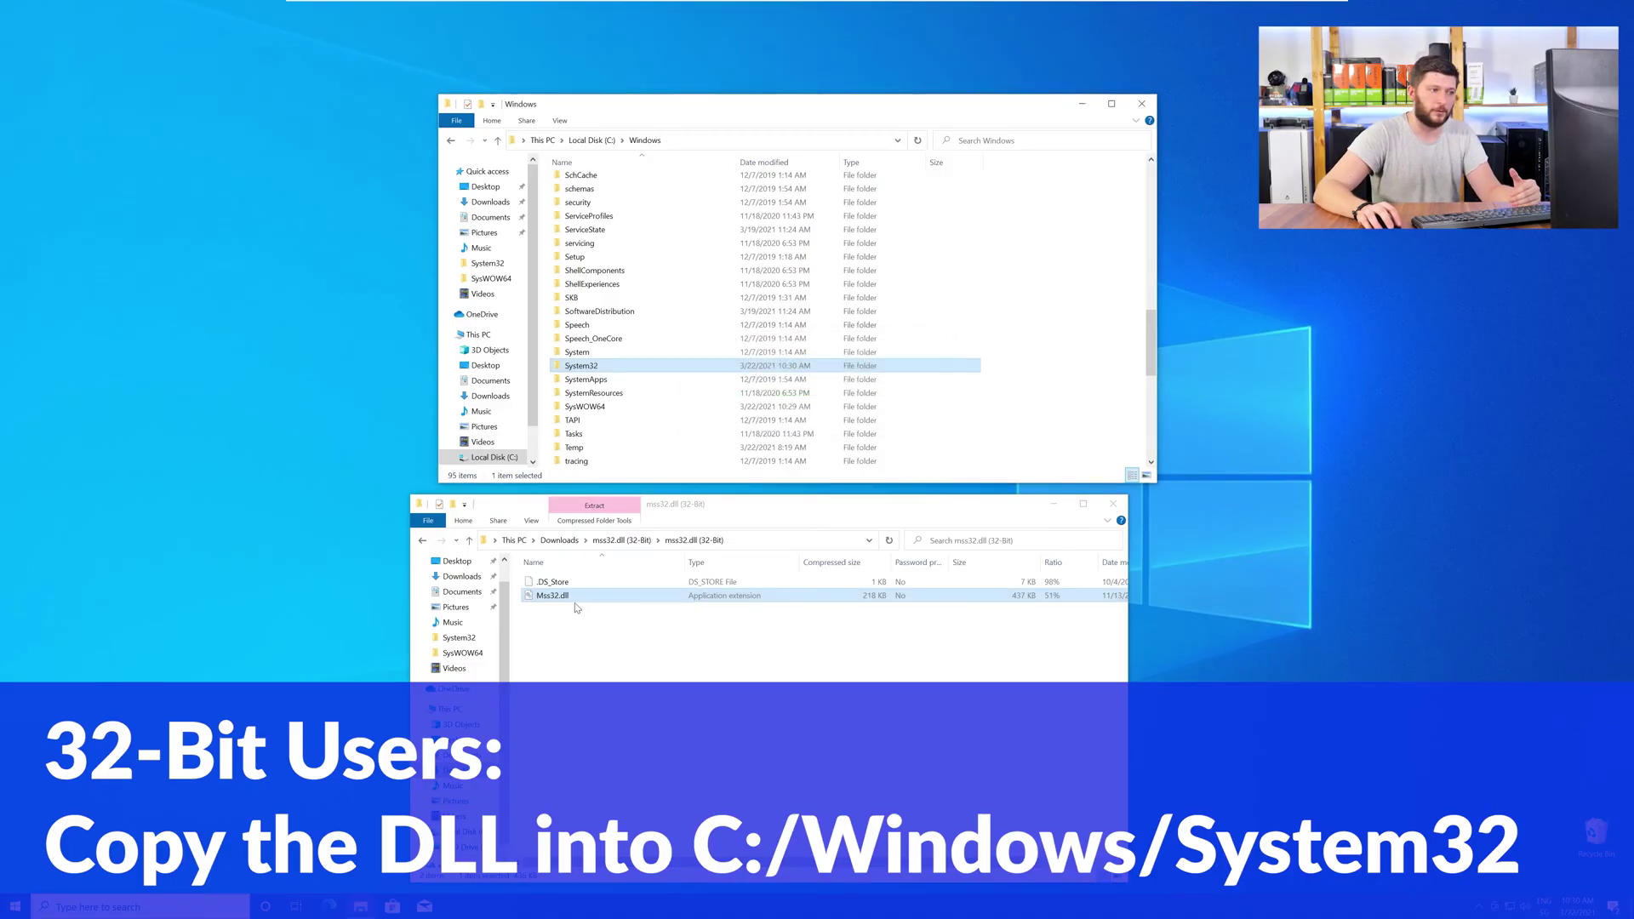
{"action": "left_click_drag", "start_coordinate": [558, 595], "coordinate": [600, 407]}
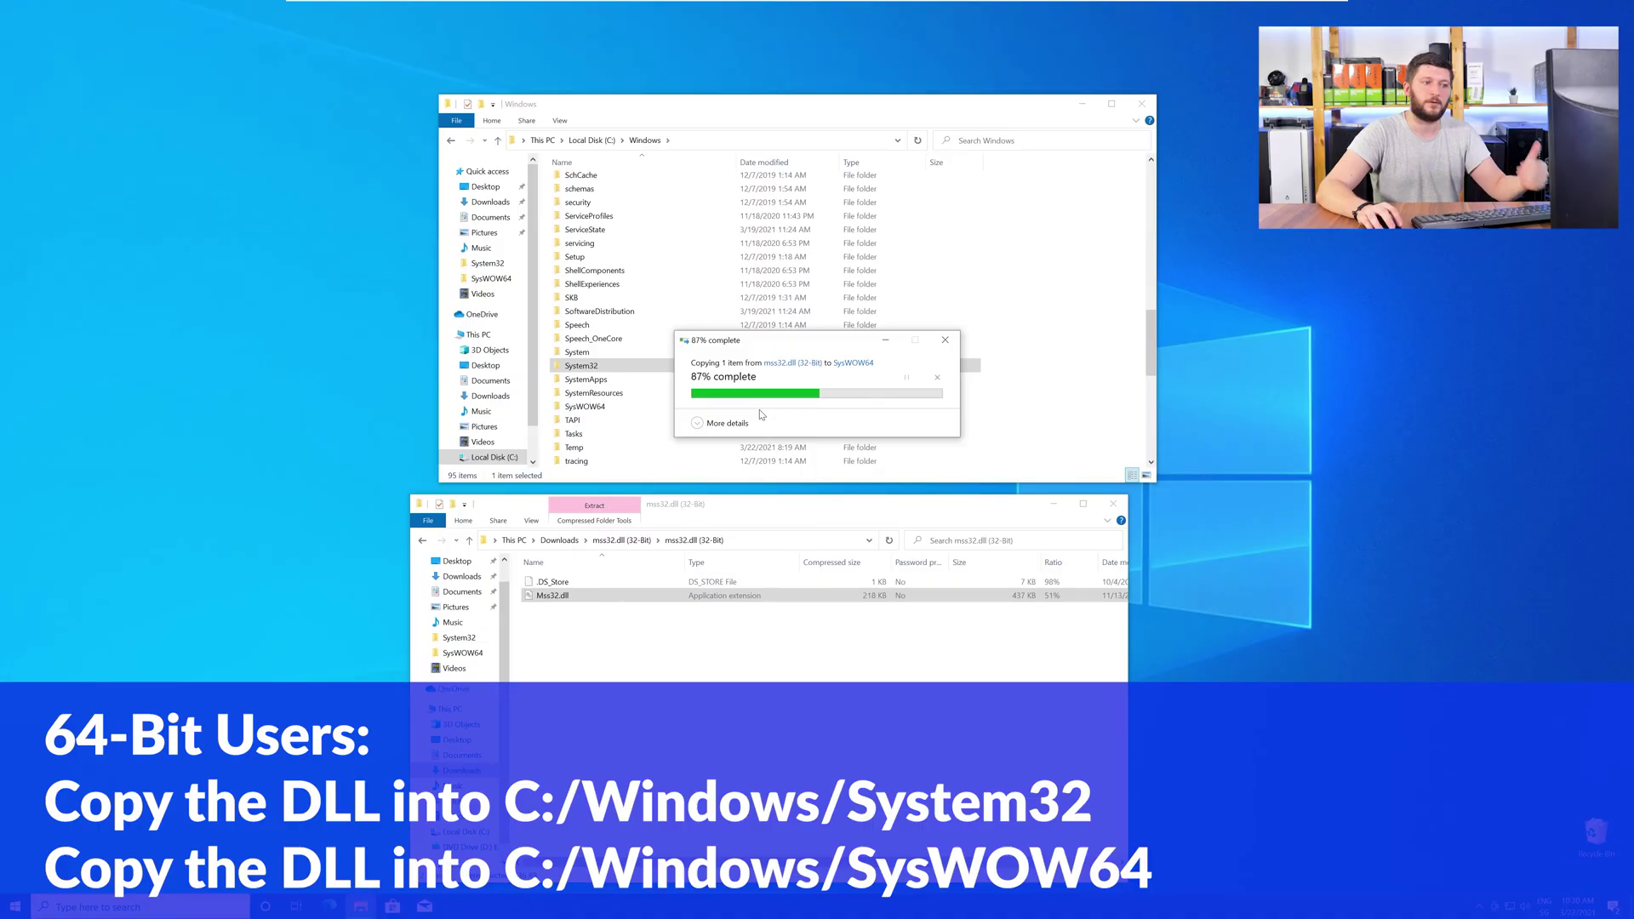
{"action": "left_click", "coordinate": [1141, 104]}
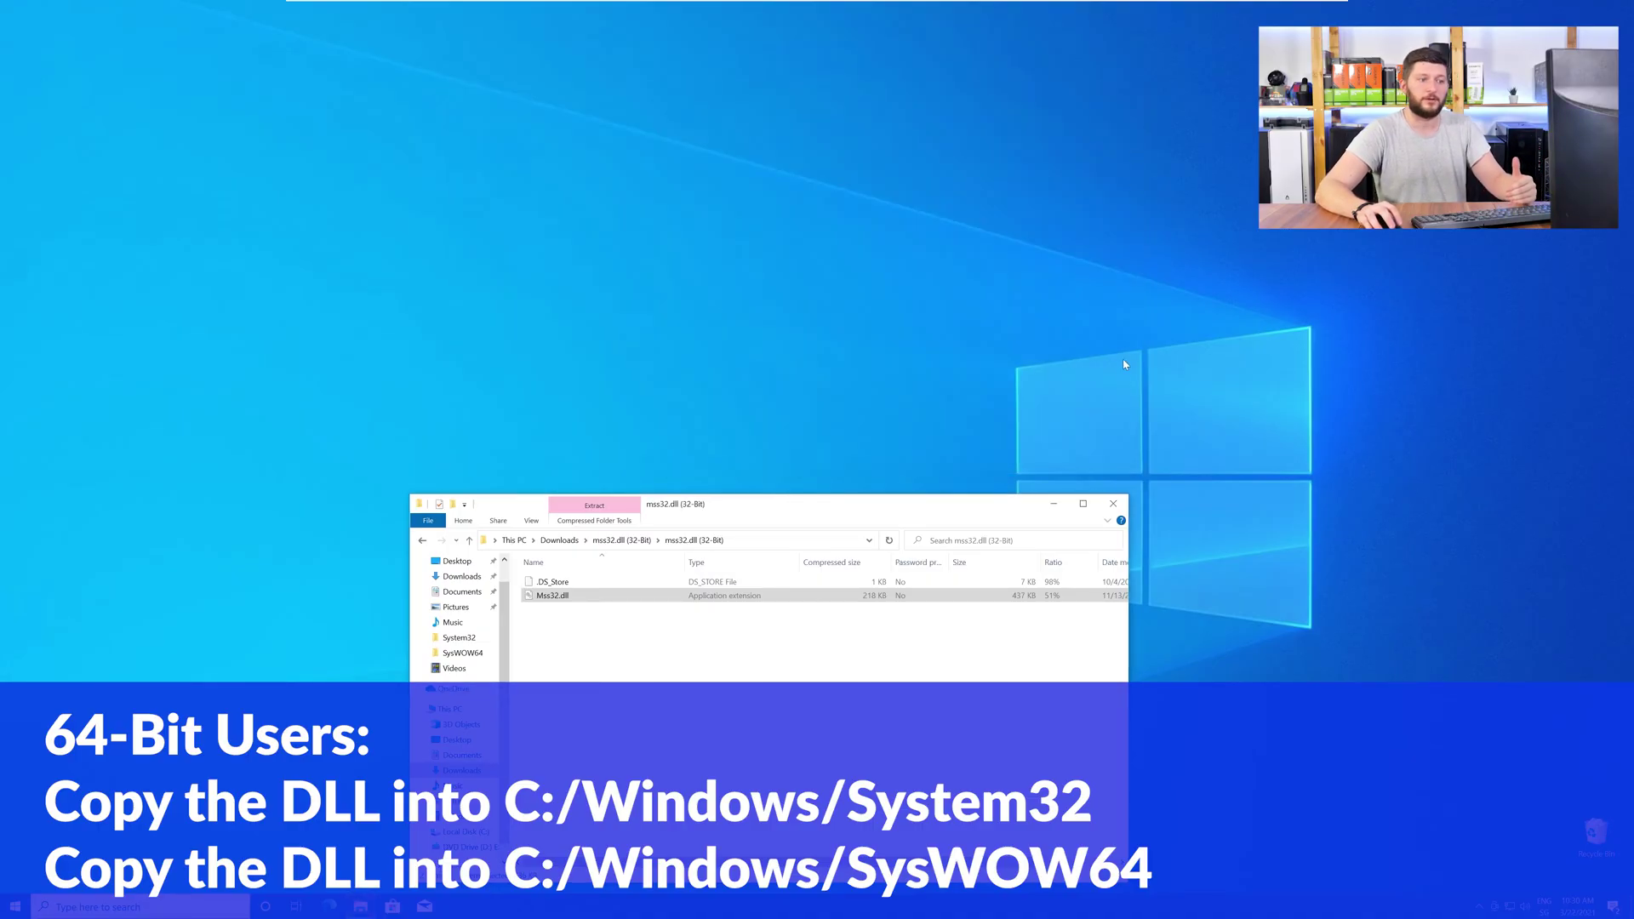
Step: Close the leftover mss32.dll zip Explorer window
{"action": "left_click", "coordinate": [1115, 503]}
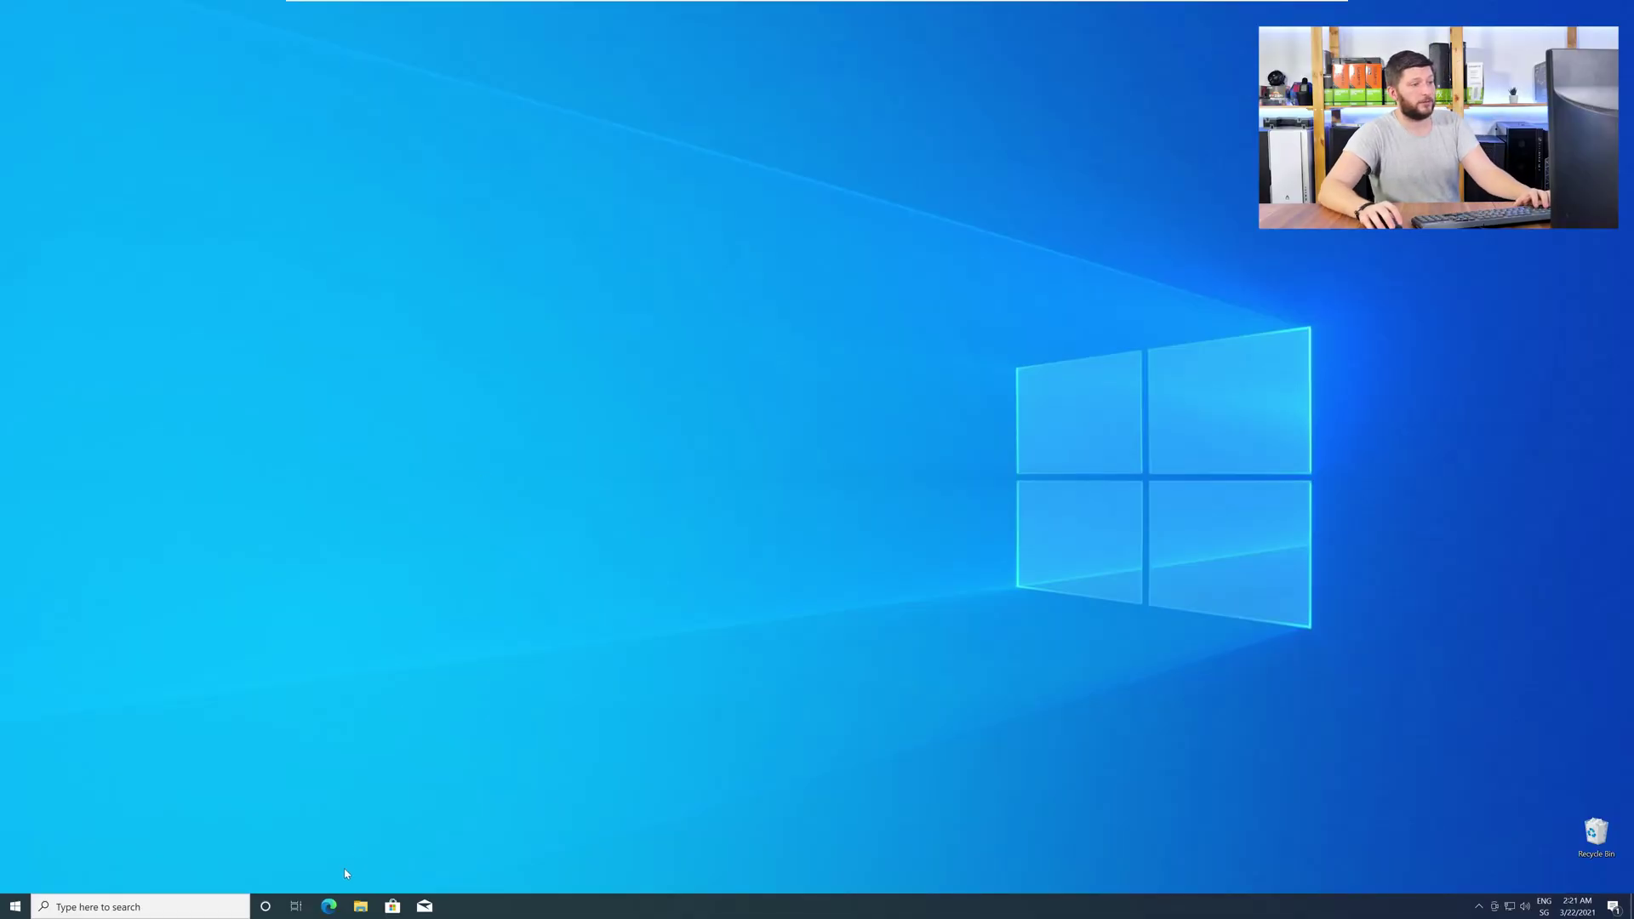
Step: Download VC_redist.x64.exe from the sts-tutorial redistributable page in Edge and launch it
{"action": "left_click", "coordinate": [329, 907]}
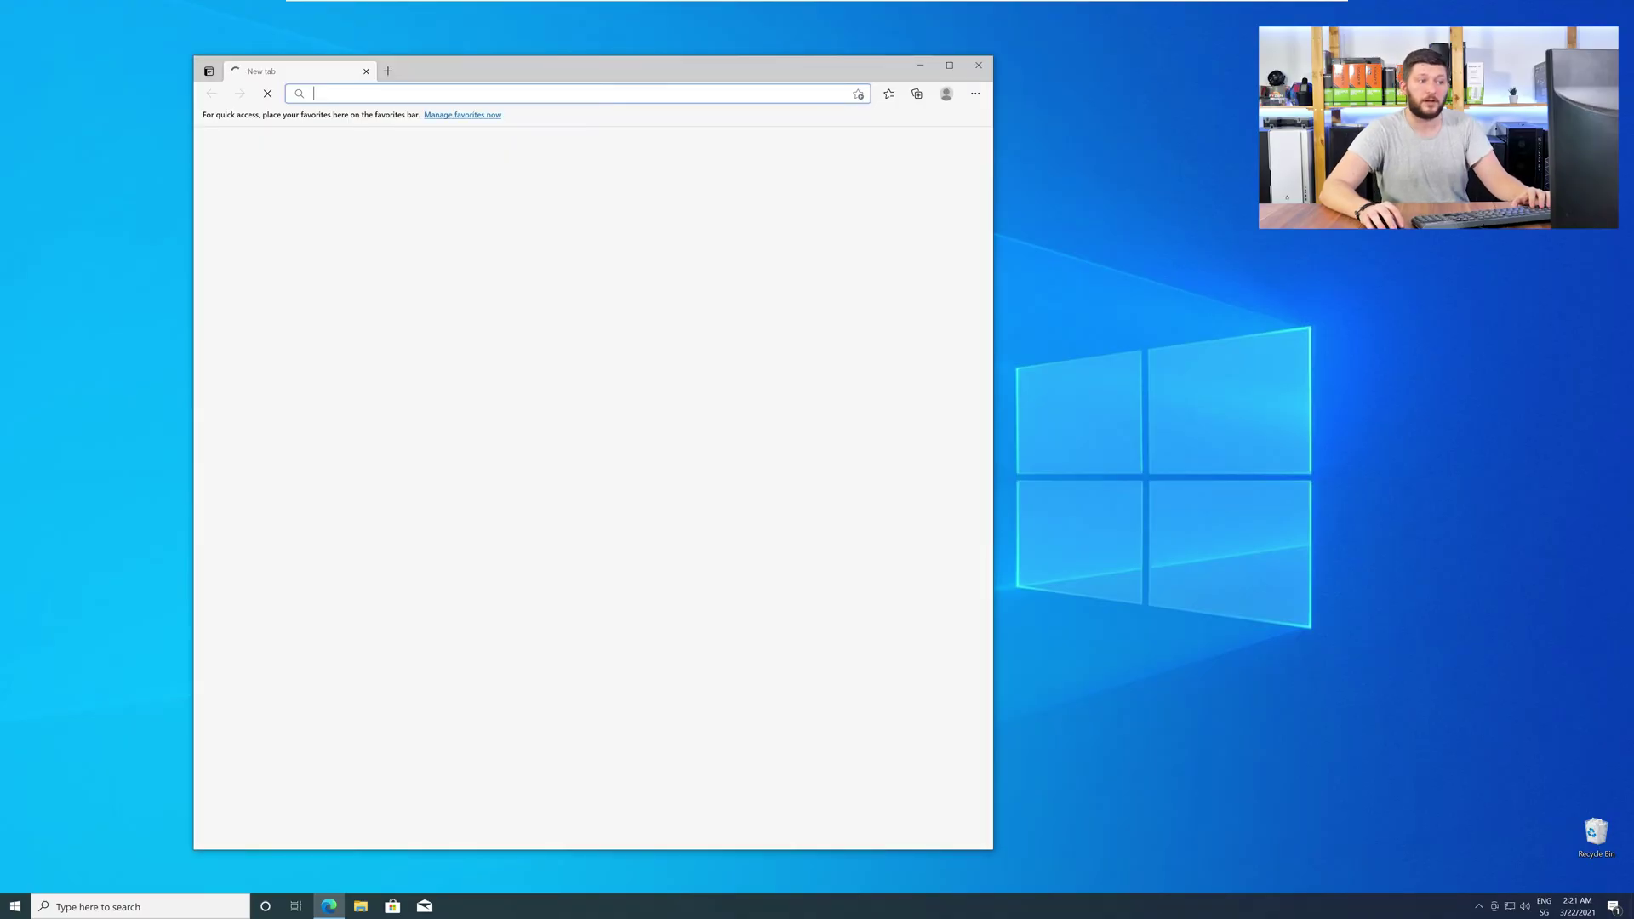
{"action": "type", "text": "https://www.sts-tutorial.com/download/credistributable2019"}
{"action": "key", "text": "Return"}
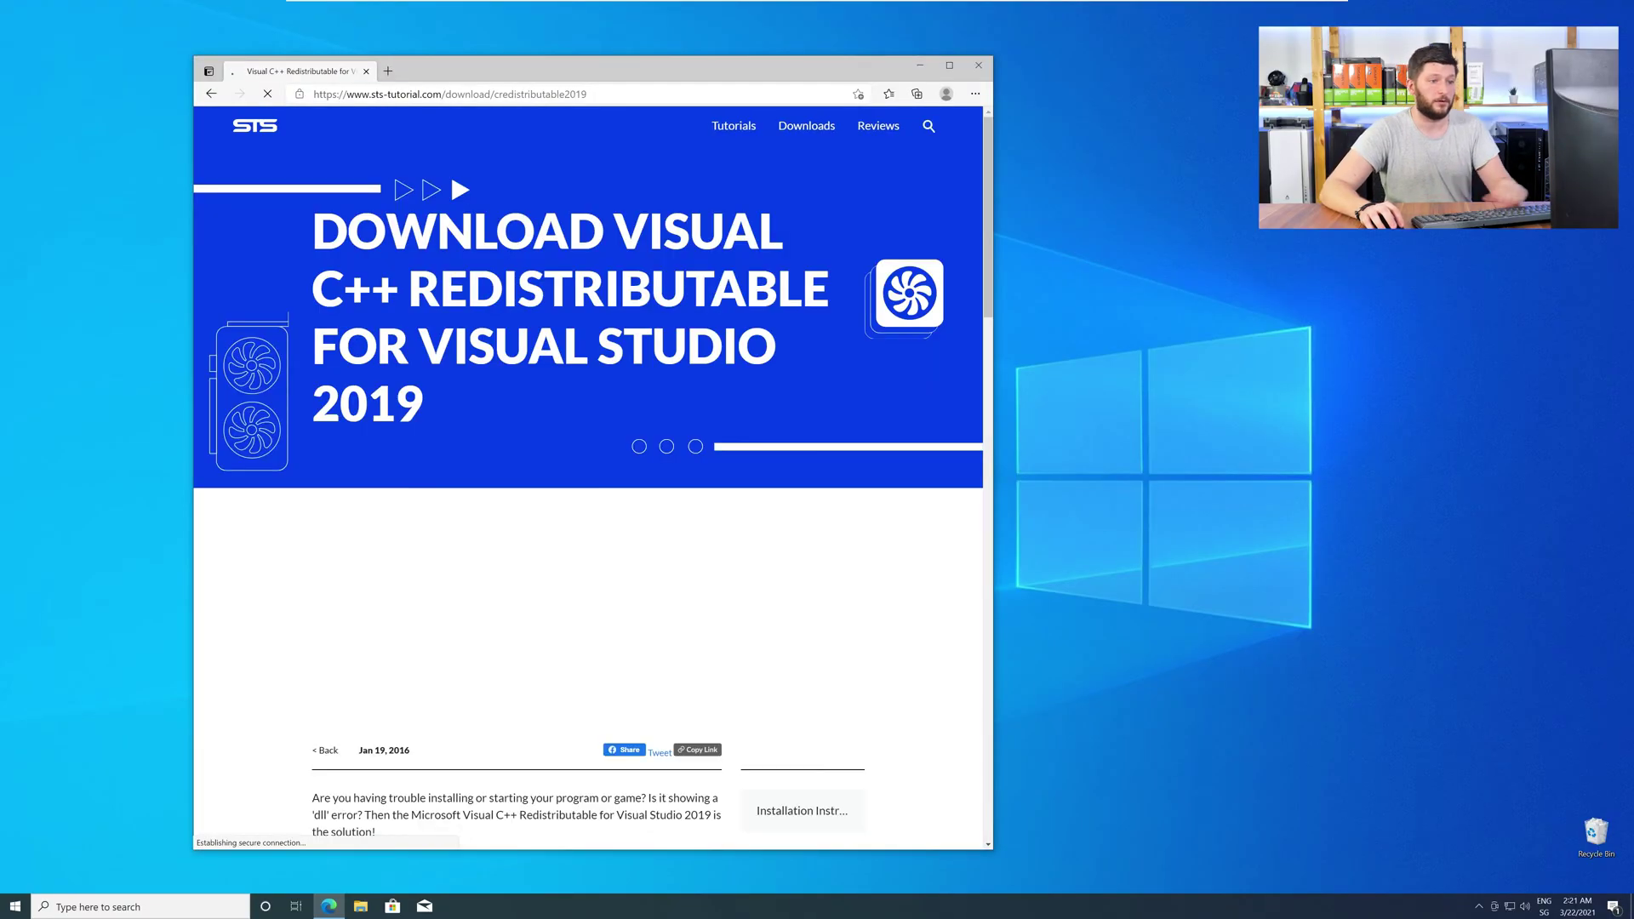
{"action": "scroll", "coordinate": [263, 440], "scroll_direction": "down", "scroll_amount": 10}
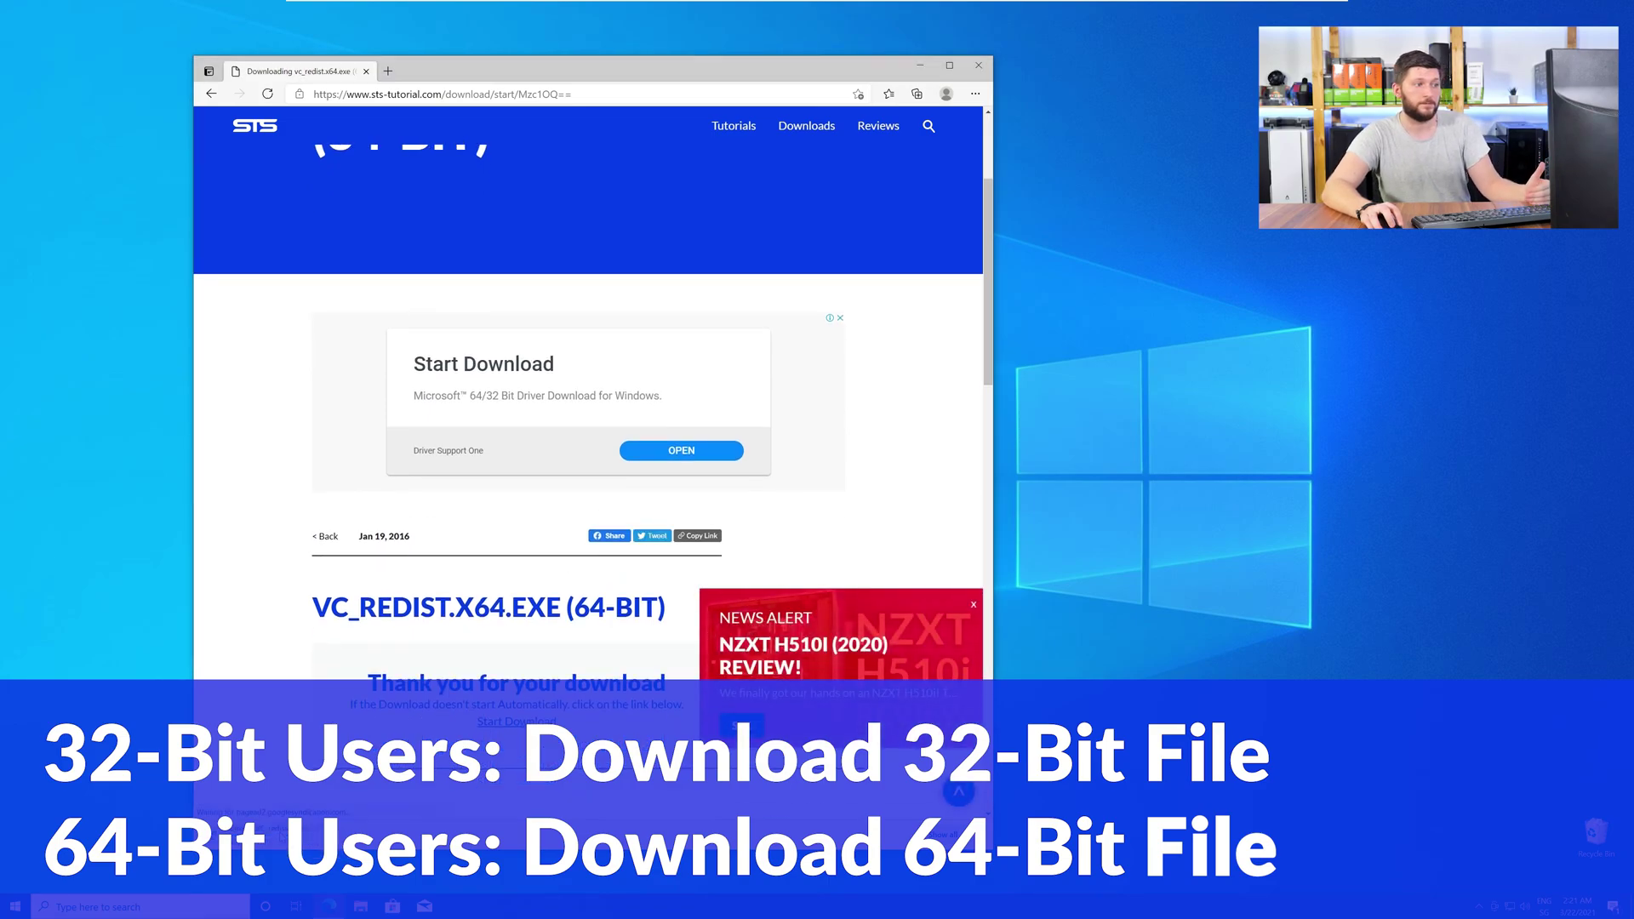
{"action": "left_click", "coordinate": [979, 71]}
Step: Accept the license terms and install the Visual C++ 2015-2019 x64 redistributable, approving the UAC prompt
{"action": "left_click", "coordinate": [981, 67]}
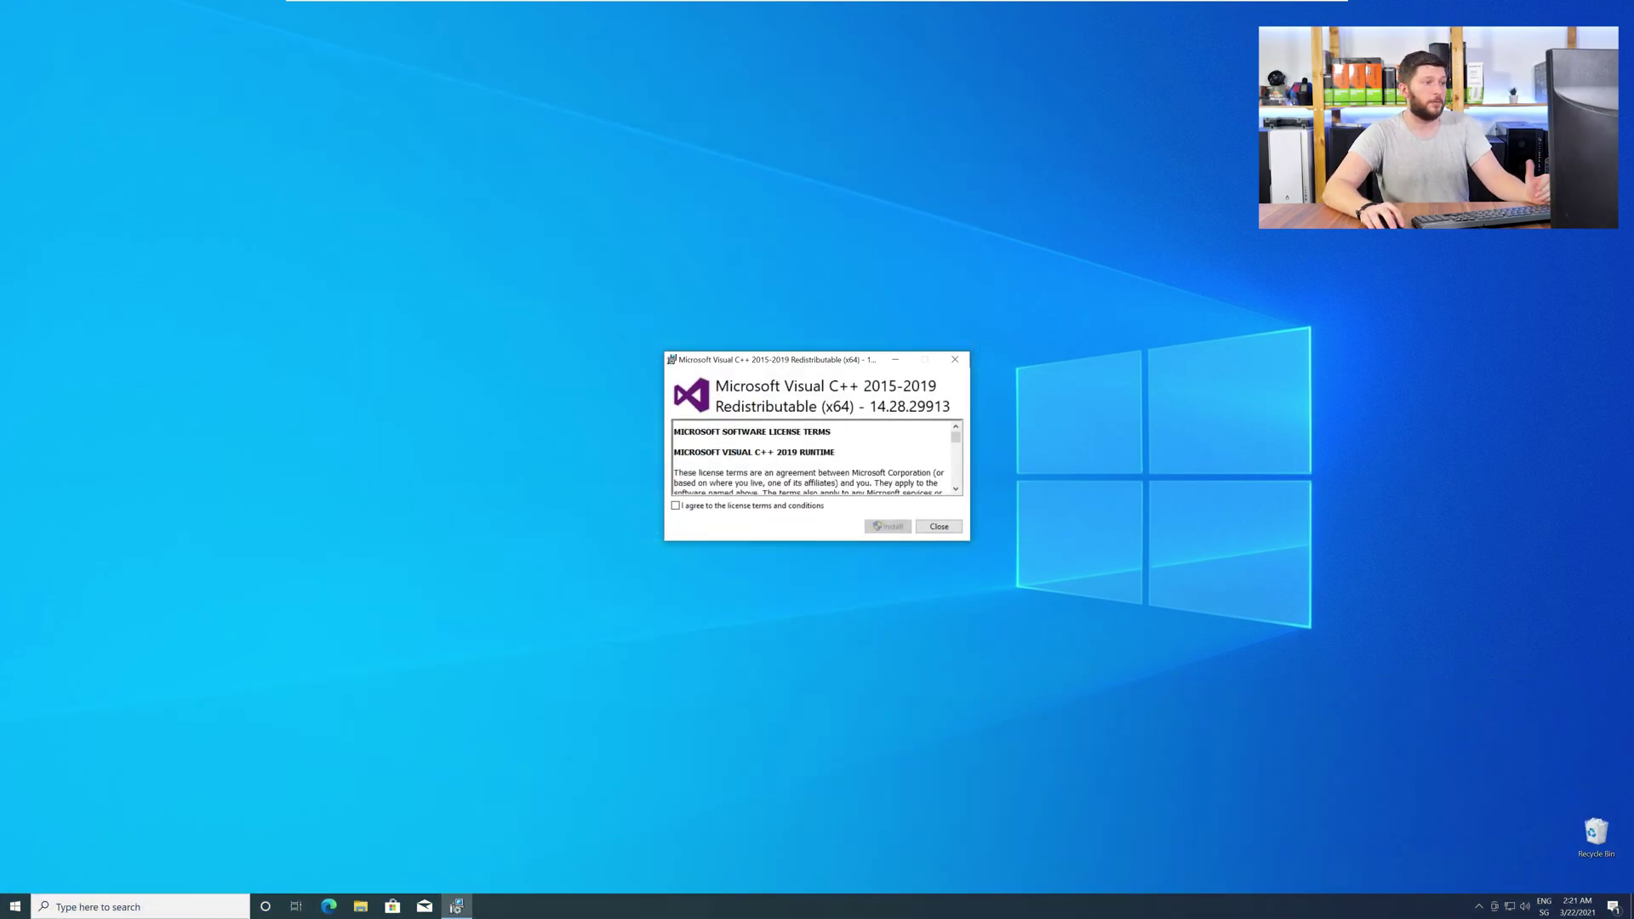
{"action": "left_click", "coordinate": [751, 603]}
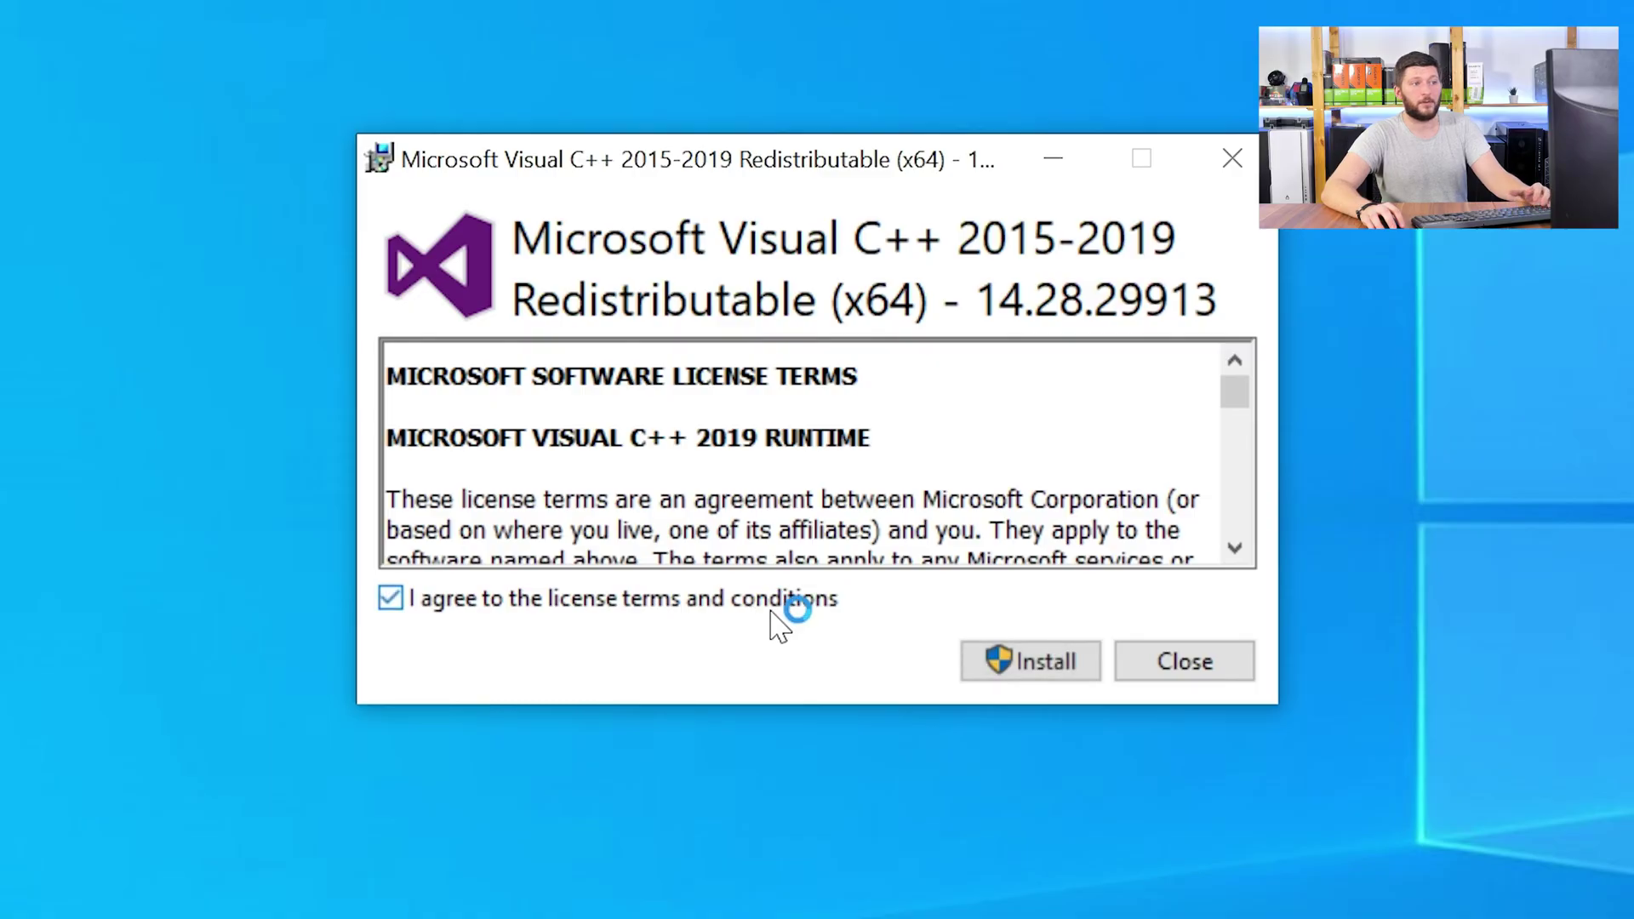
{"action": "left_click", "coordinate": [1027, 666]}
{"action": "left_click", "coordinate": [730, 694]}
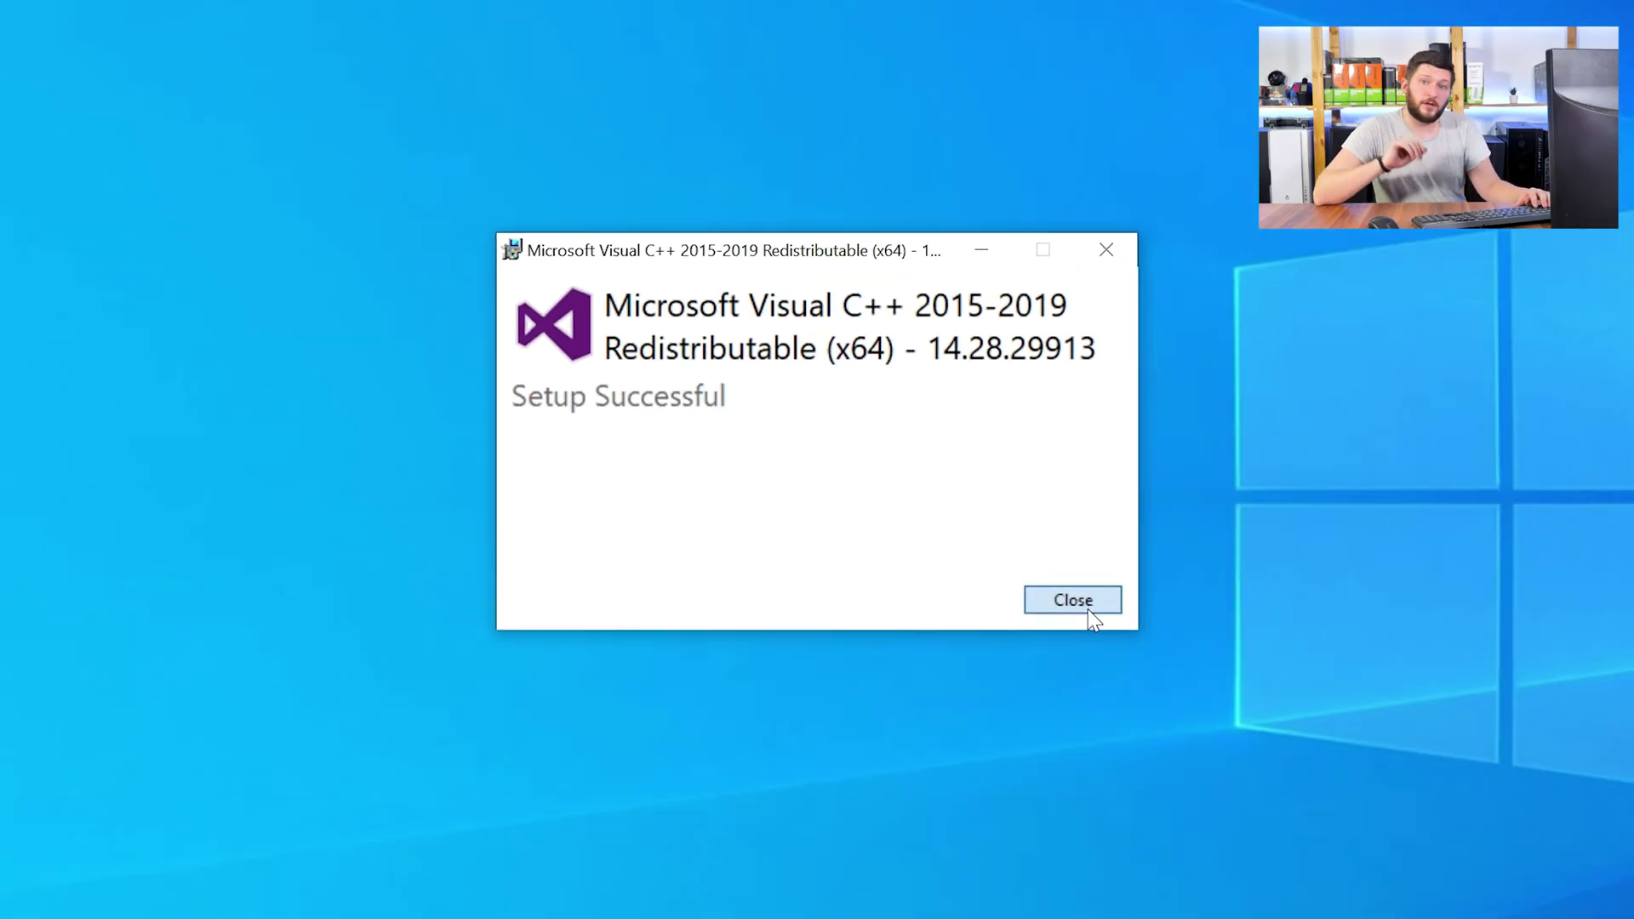
Step: Dismiss the Visual C++ installer's Setup Successful dialog
{"action": "left_click", "coordinate": [1196, 668]}
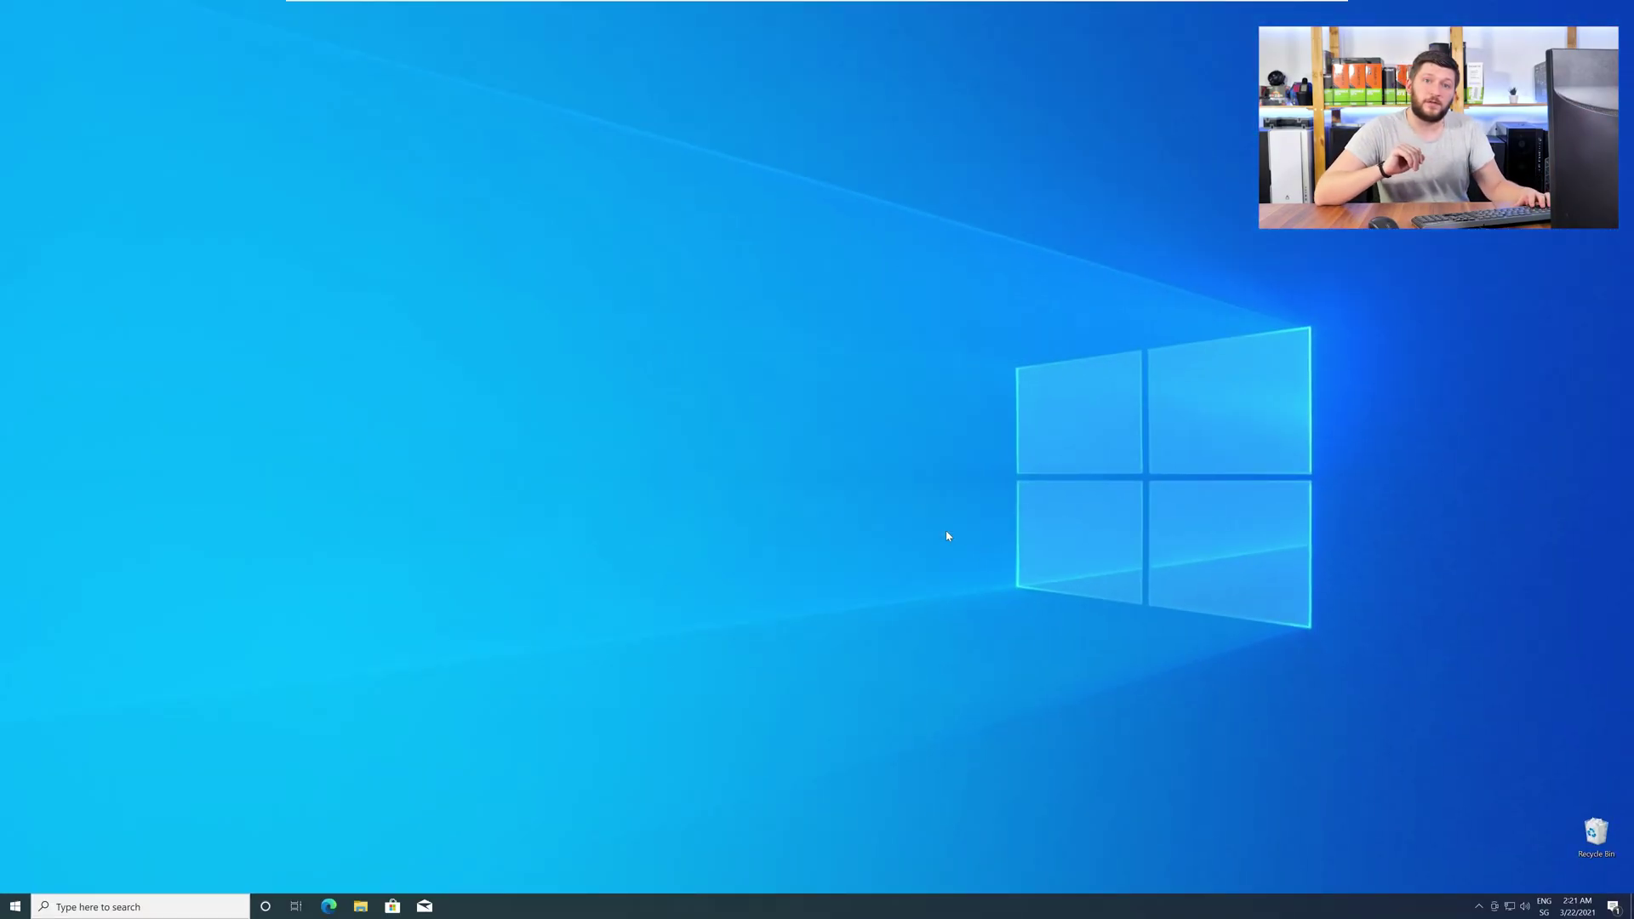